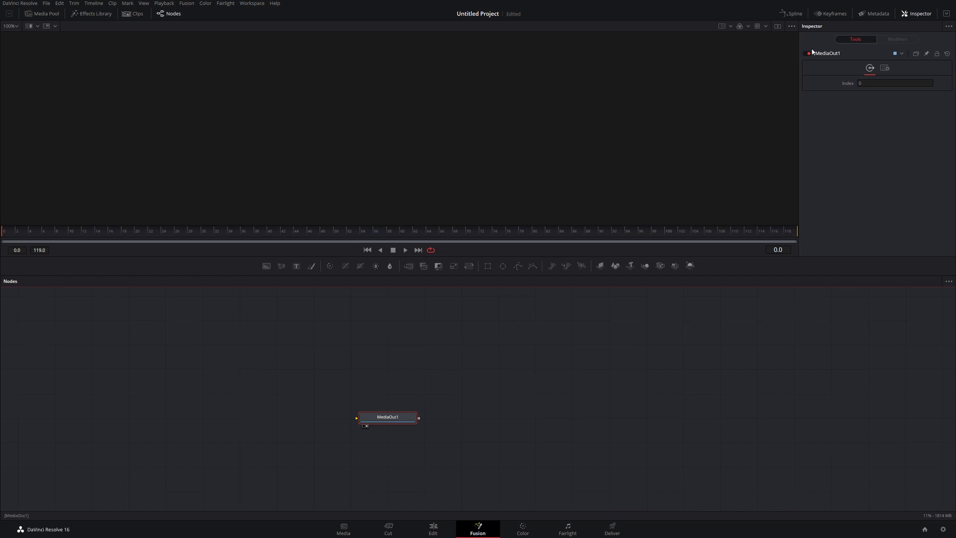
Show the Keyframes editor beside the node graph
{"action": "left_click", "coordinate": [824, 15]}
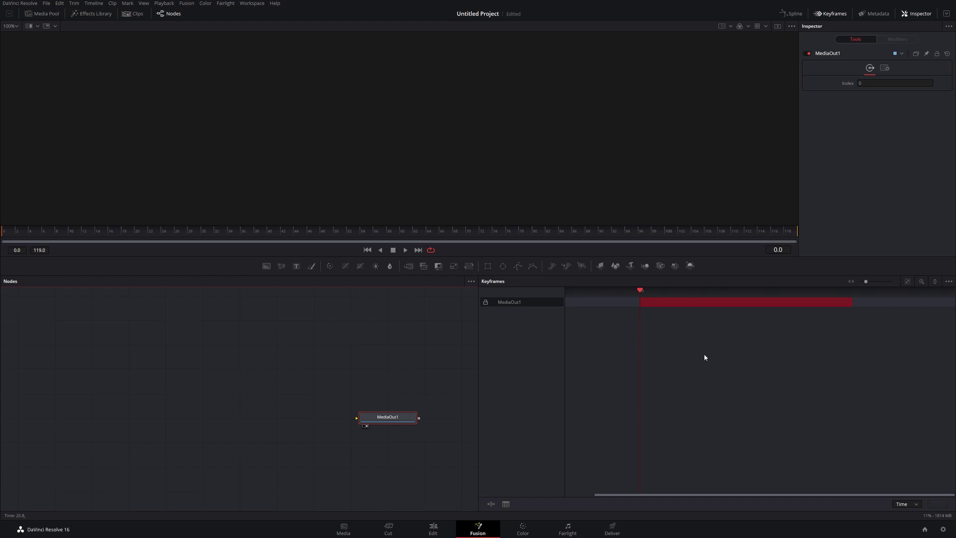
{"action": "scroll", "coordinate": [250, 384], "scroll_direction": "down", "scroll_amount": 2}
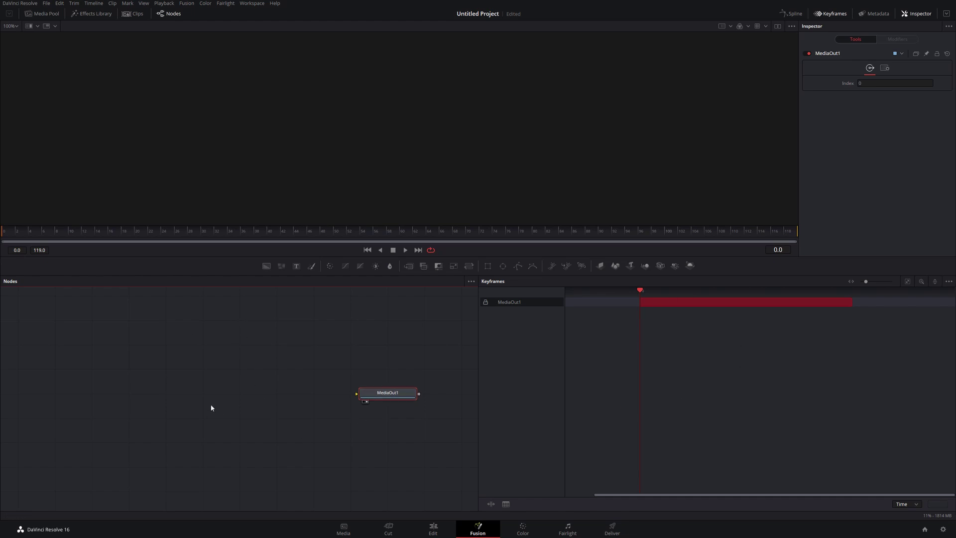
{"action": "scroll", "coordinate": [197, 357], "scroll_direction": "up", "scroll_amount": 4}
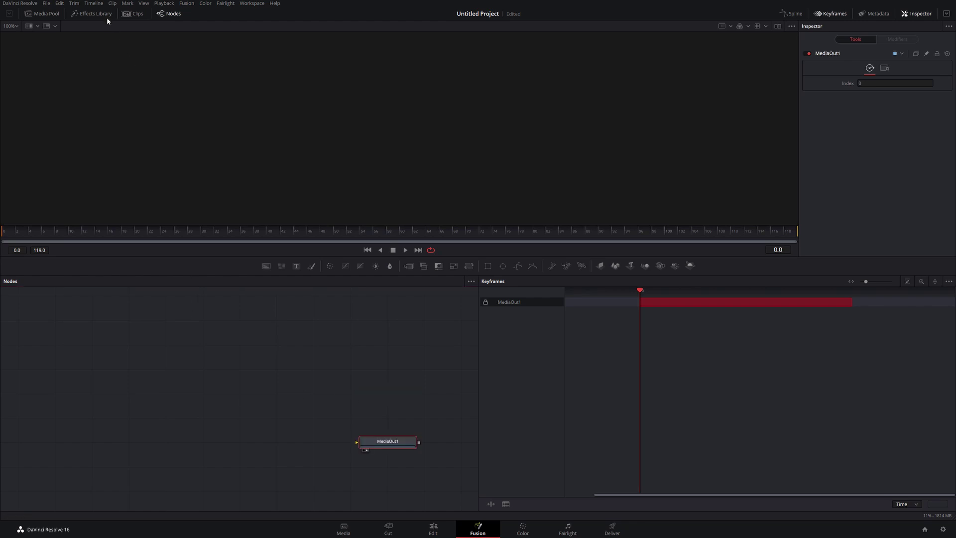
Add the Lower 3rd Simple Underline title from the Effects Library's edit templates to the node graph
{"action": "left_click", "coordinate": [92, 13]}
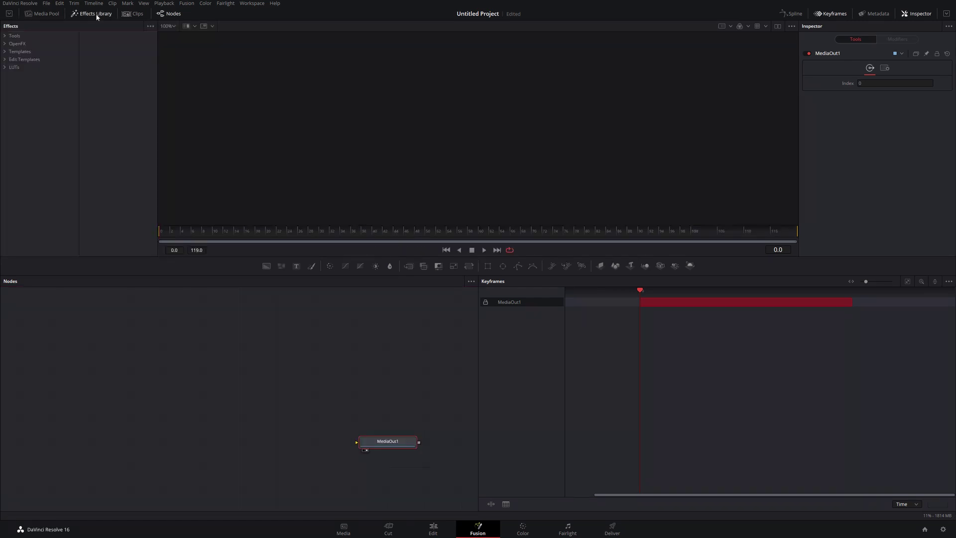
{"action": "left_click", "coordinate": [4, 59]}
{"action": "left_click", "coordinate": [24, 76]}
{"action": "scroll", "coordinate": [115, 115], "scroll_direction": "down", "scroll_amount": 5}
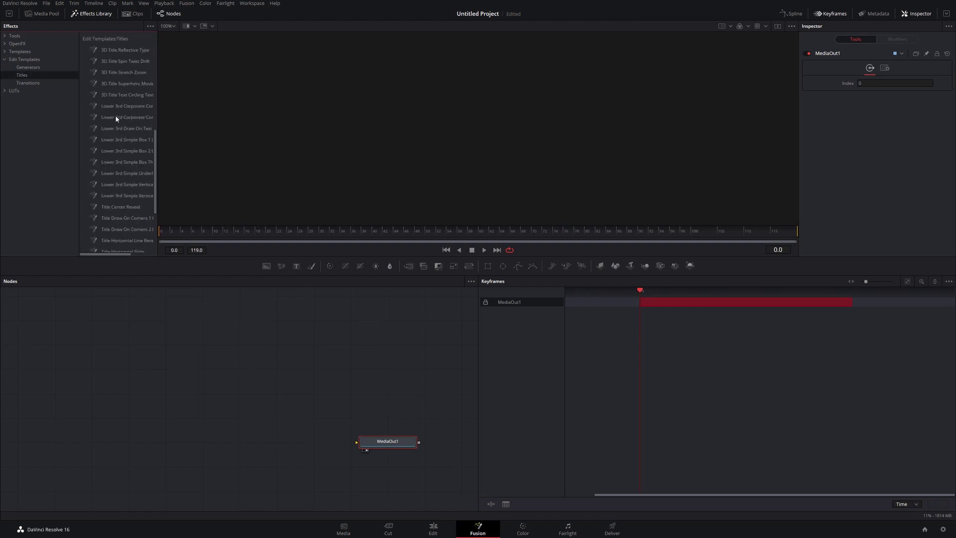
{"action": "scroll", "coordinate": [115, 117], "scroll_direction": "down", "scroll_amount": 2}
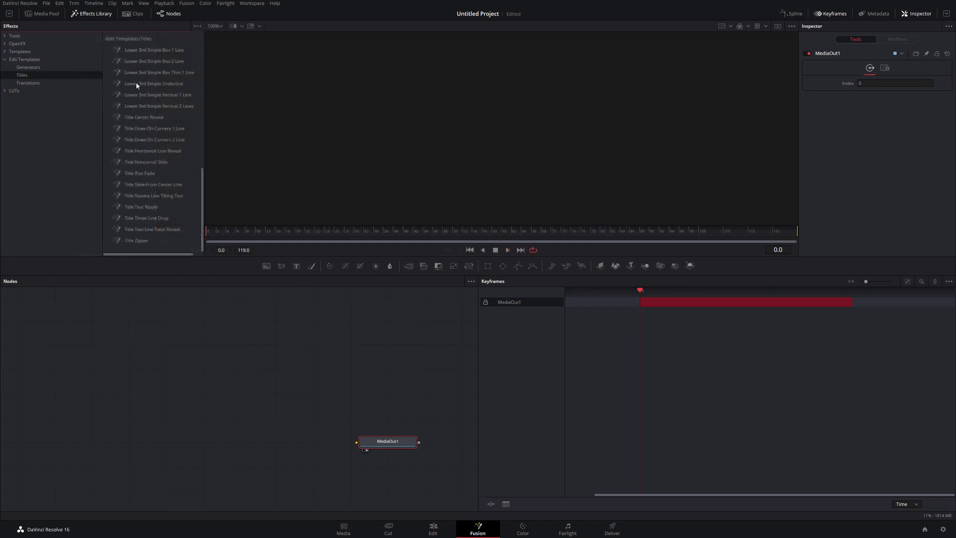
{"action": "left_click_drag", "start_coordinate": [145, 86], "coordinate": [150, 85]}
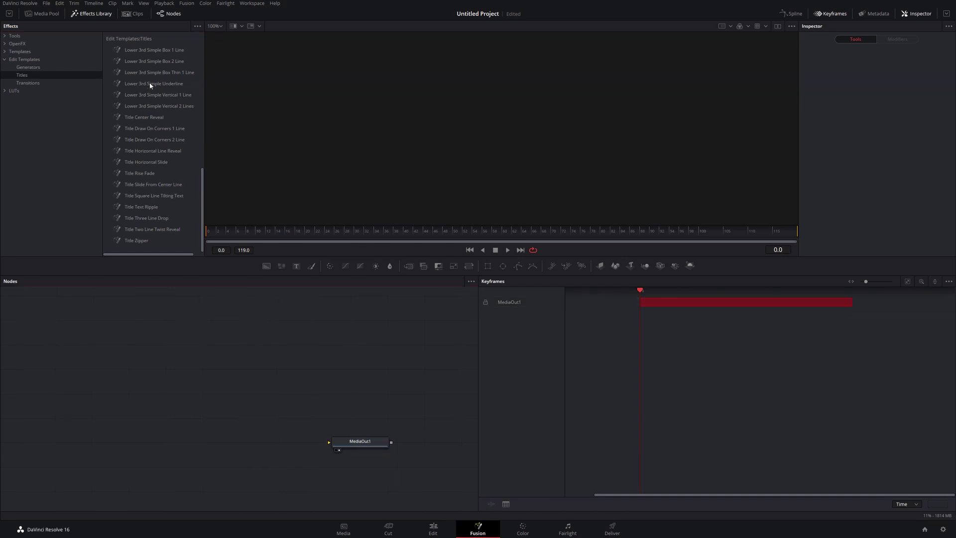
{"action": "left_click", "coordinate": [150, 86]}
{"action": "left_click_drag", "start_coordinate": [220, 301], "coordinate": [174, 441]}
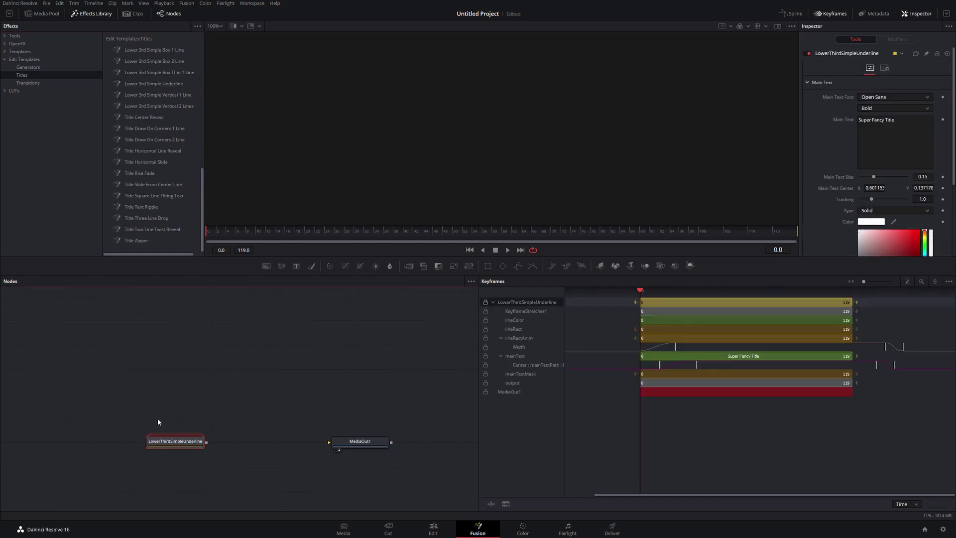
Expand the LowerThirdSimpleUnderline group and connect its output to MediaOut1, placed directly below the group
{"action": "double_click", "coordinate": [167, 444]}
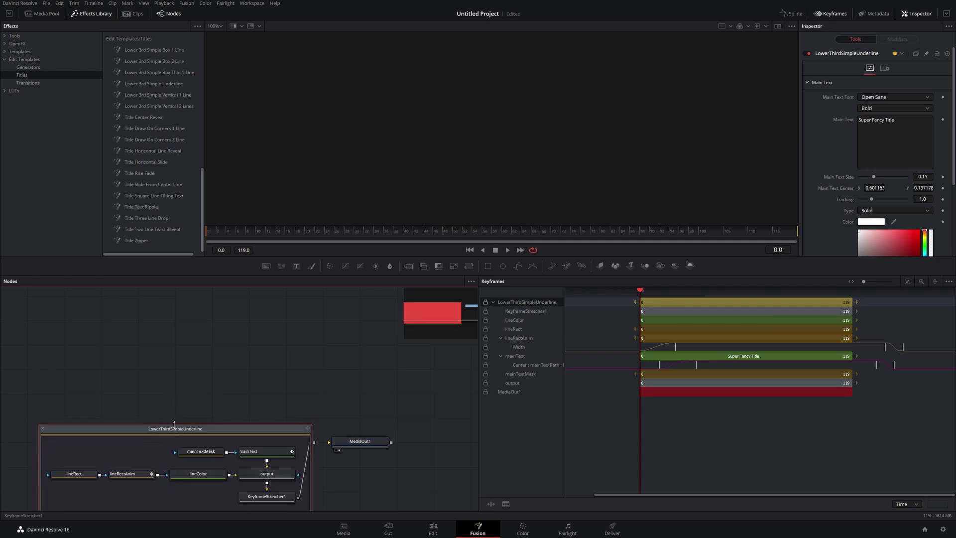
{"action": "left_click_drag", "start_coordinate": [188, 437], "coordinate": [188, 341]}
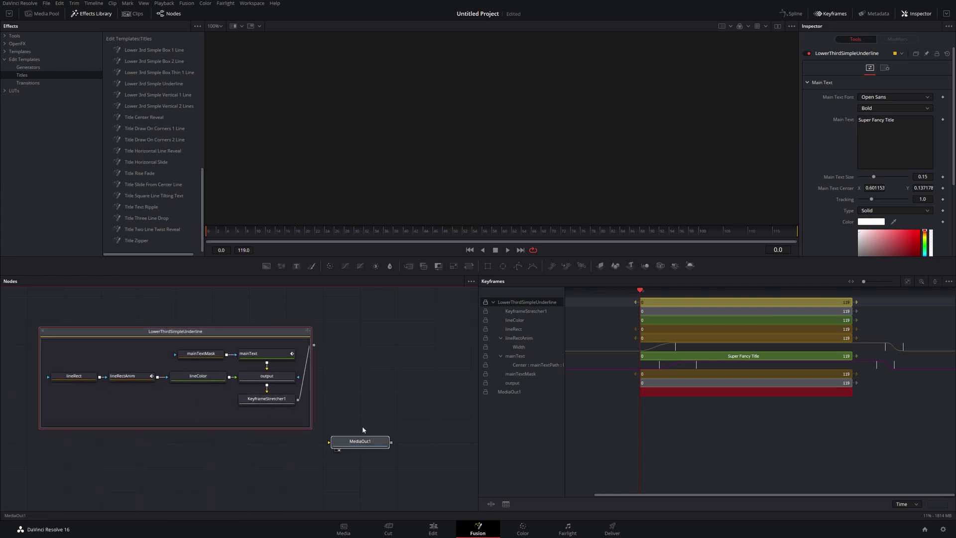
{"action": "left_click_drag", "start_coordinate": [348, 442], "coordinate": [385, 417]}
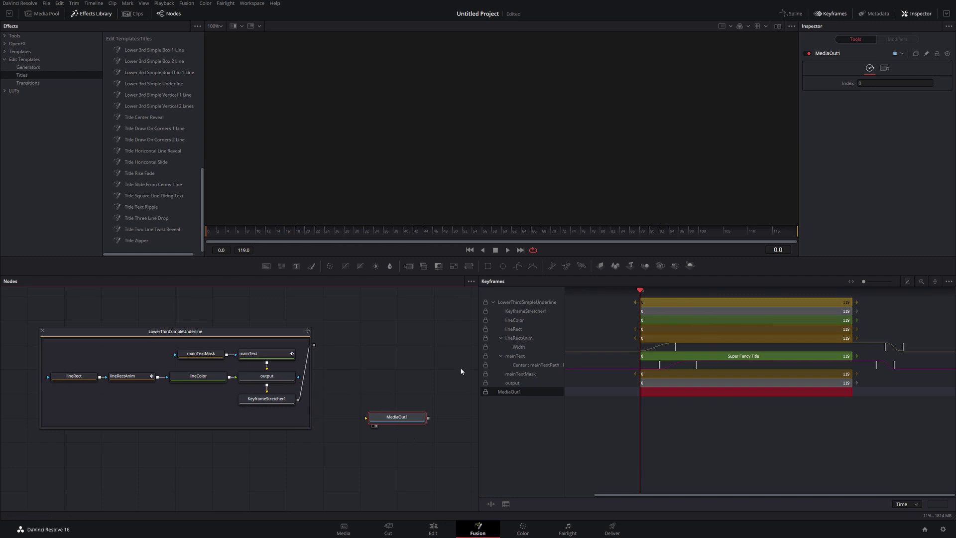
{"action": "left_click_drag", "start_coordinate": [384, 421], "coordinate": [179, 465]}
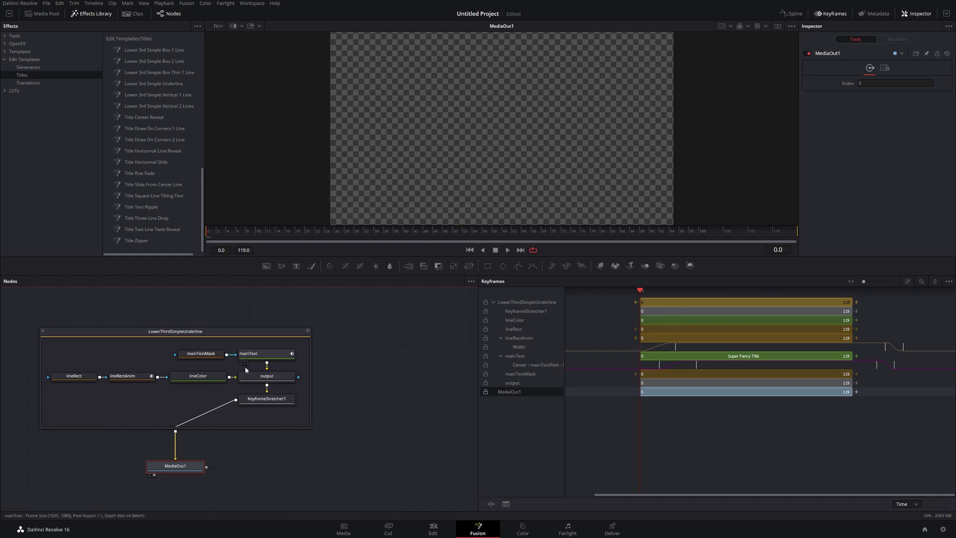
Add separate Rectangle, Ellipse, Polygon and BSpline mask nodes beside the title group
{"action": "left_click", "coordinate": [193, 377]}
{"action": "left_click", "coordinate": [373, 322]}
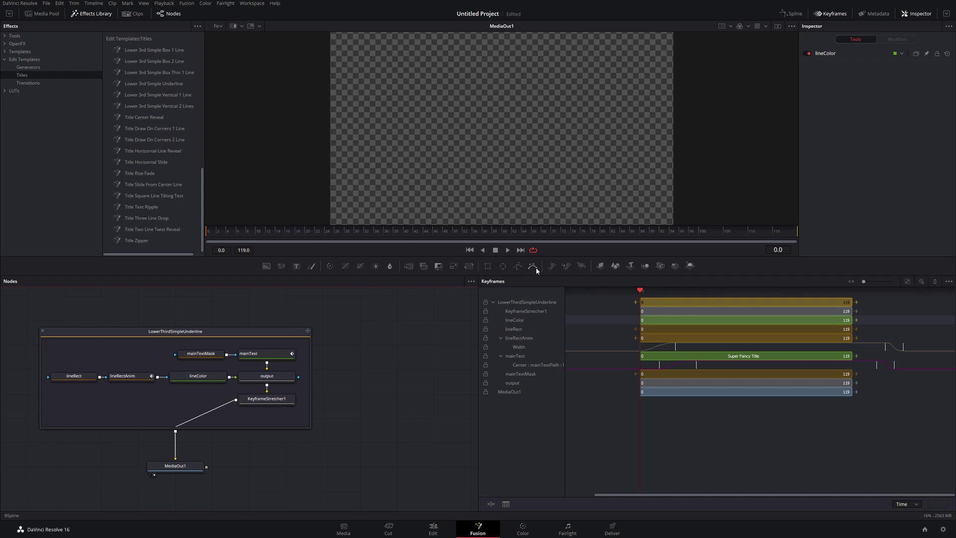
{"action": "left_click", "coordinate": [488, 266]}
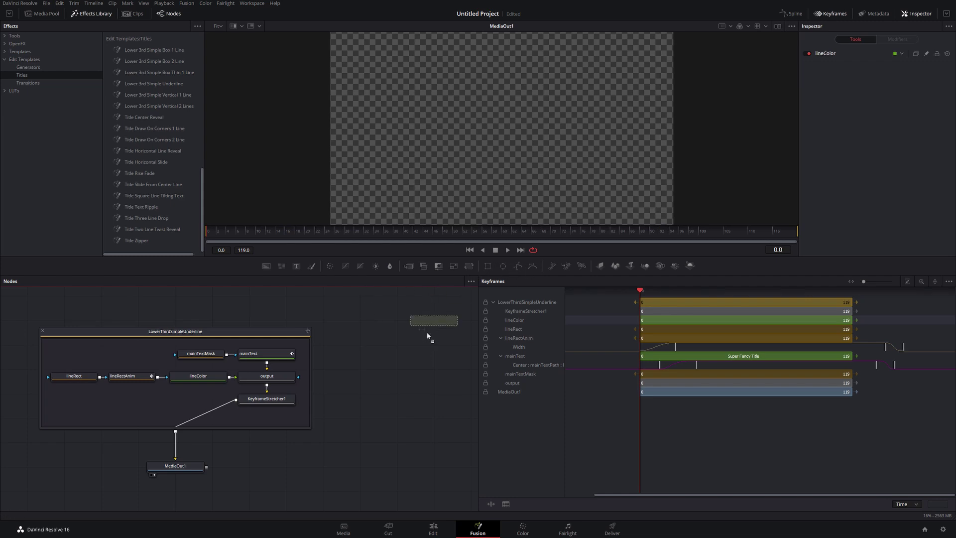
{"action": "left_click", "coordinate": [504, 266]}
{"action": "left_click", "coordinate": [519, 266]}
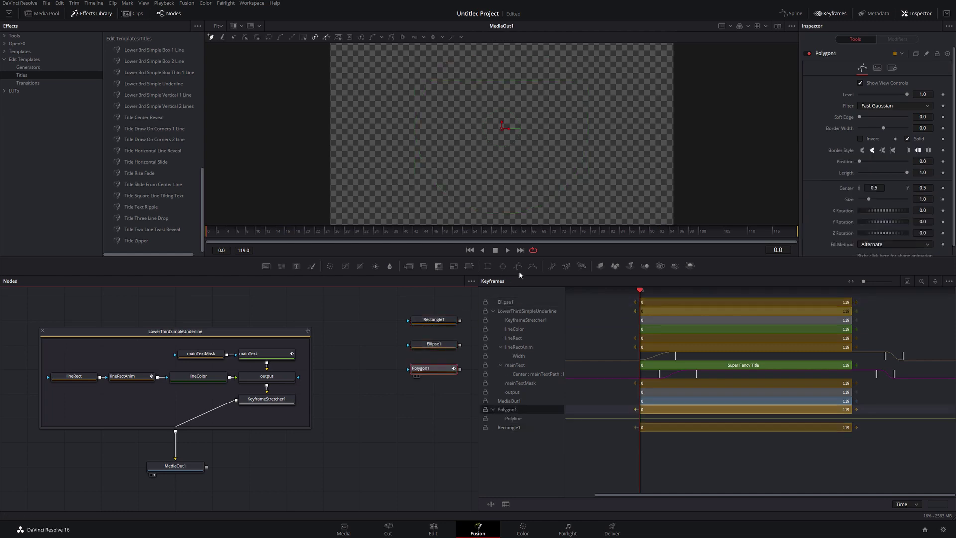
{"action": "left_click", "coordinate": [532, 266]}
{"action": "left_click", "coordinate": [629, 265]}
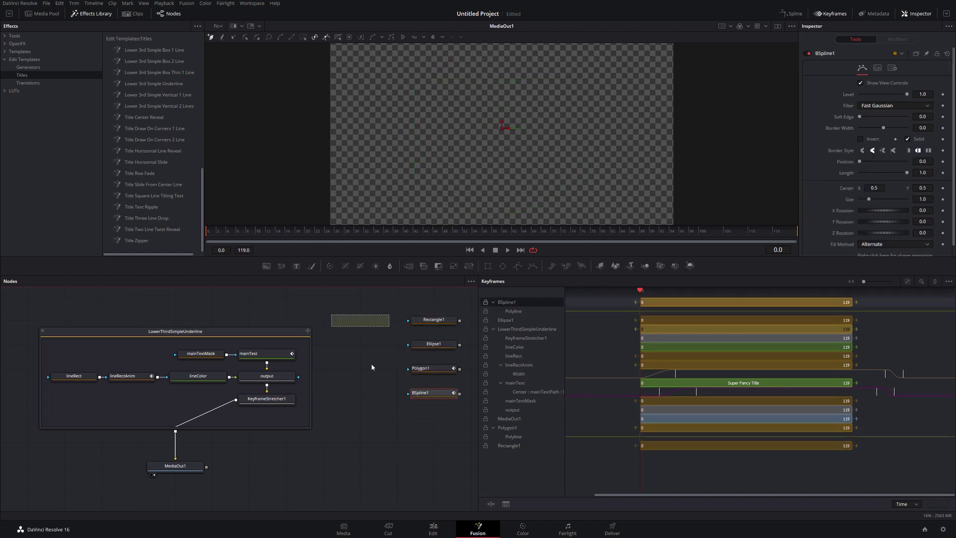
Undo the addition of the extra nodes beside the title group
{"action": "key", "text": "ctrl+z"}
{"action": "key", "text": "ctrl+z"}
{"action": "key", "text": "ctrl+z"}
{"action": "key", "text": "ctrl+z"}
{"action": "key", "text": "ctrl+z"}
Examine the Set Color options for the lineColor track in the Keyframes editor and for the mainText node
{"action": "right_click", "coordinate": [671, 320]}
{"action": "left_click", "coordinate": [551, 306]}
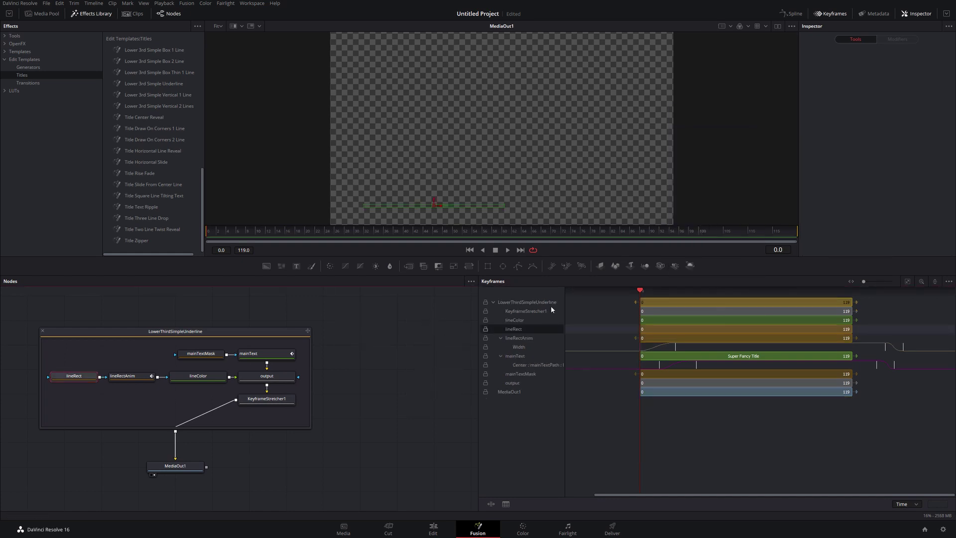
{"action": "left_click", "coordinate": [670, 320]}
{"action": "right_click", "coordinate": [671, 322]}
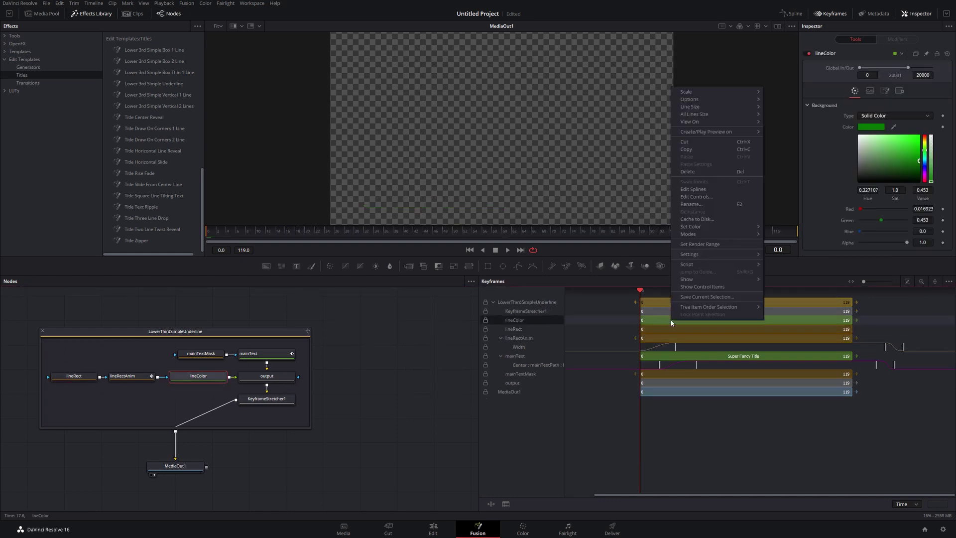
{"action": "mouse_move", "coordinate": [695, 229]}
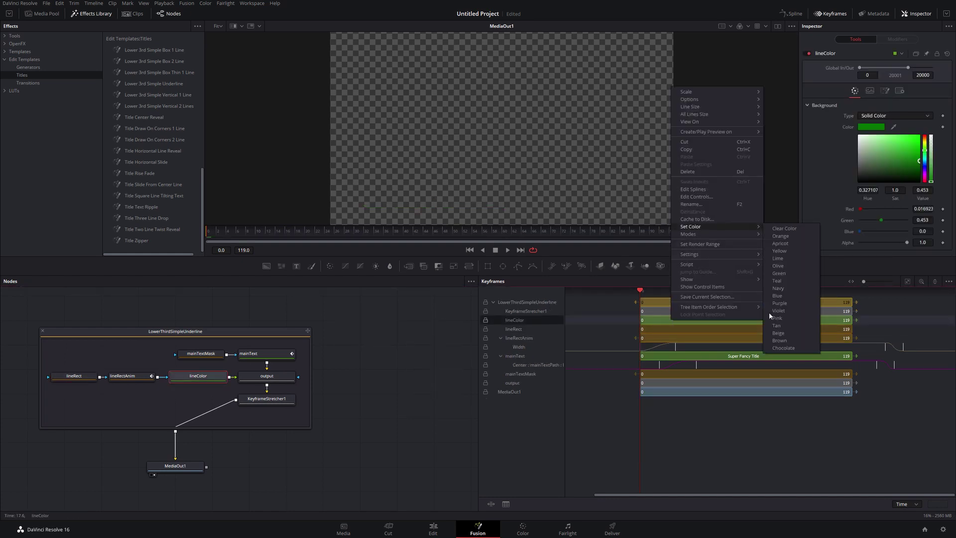
{"action": "left_click", "coordinate": [378, 327]}
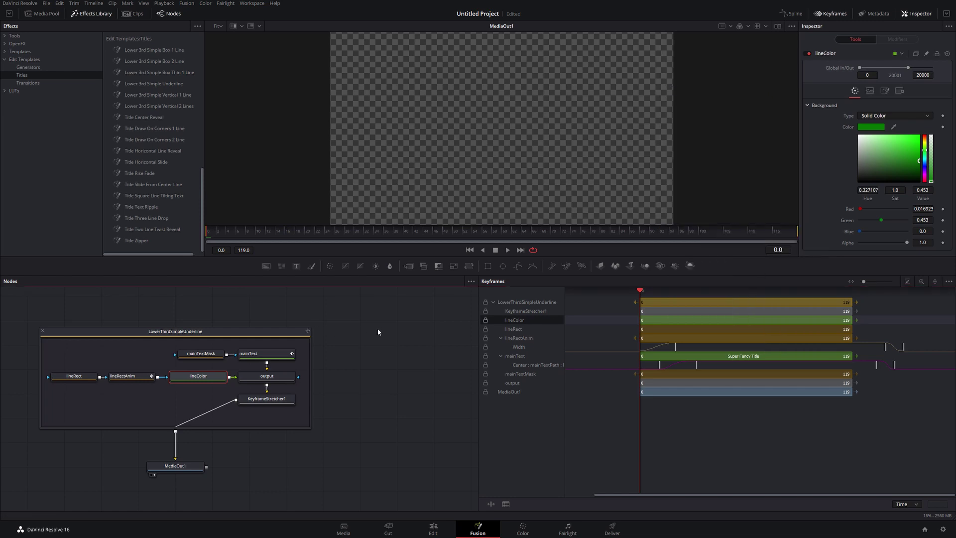
{"action": "left_click", "coordinate": [267, 358]}
{"action": "right_click", "coordinate": [267, 359]}
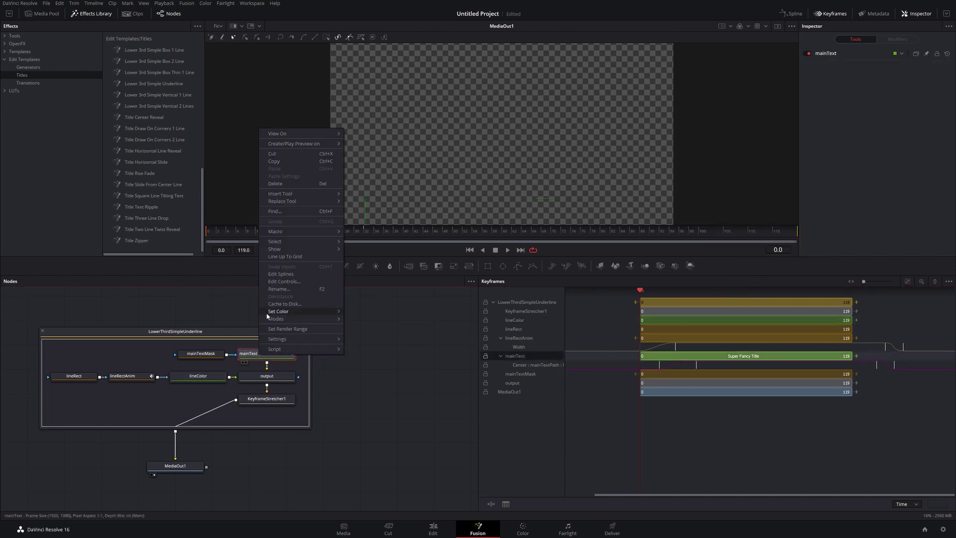
{"action": "mouse_move", "coordinate": [279, 311]}
{"action": "left_click", "coordinate": [382, 360]}
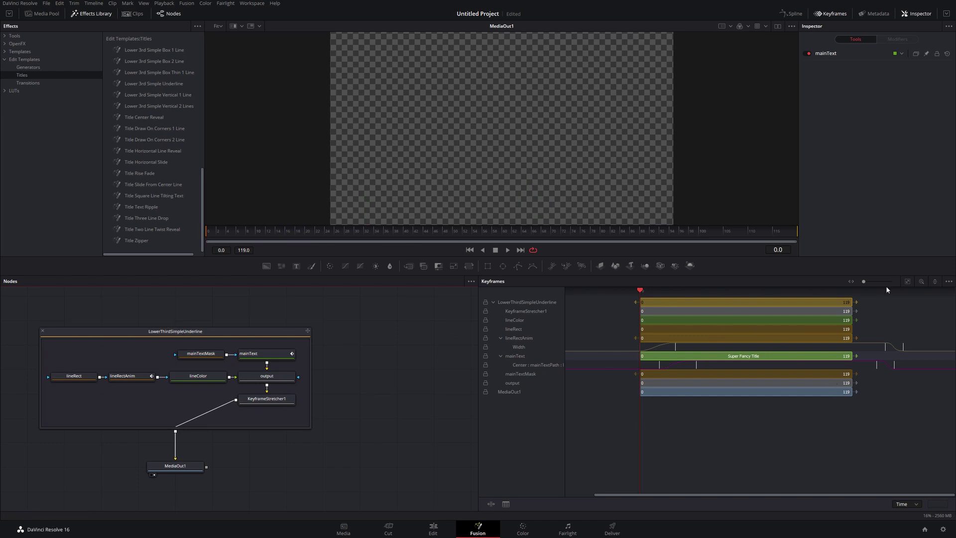
Examine the keyframe tracks at several zoom levels, including with the whole composition fitted in the Keyframes editor
{"action": "mouse_move", "coordinate": [865, 282]}
{"action": "left_mouse_down"}
{"action": "mouse_move", "coordinate": [878, 283]}
{"action": "mouse_move", "coordinate": [870, 282]}
{"action": "left_mouse_up"}
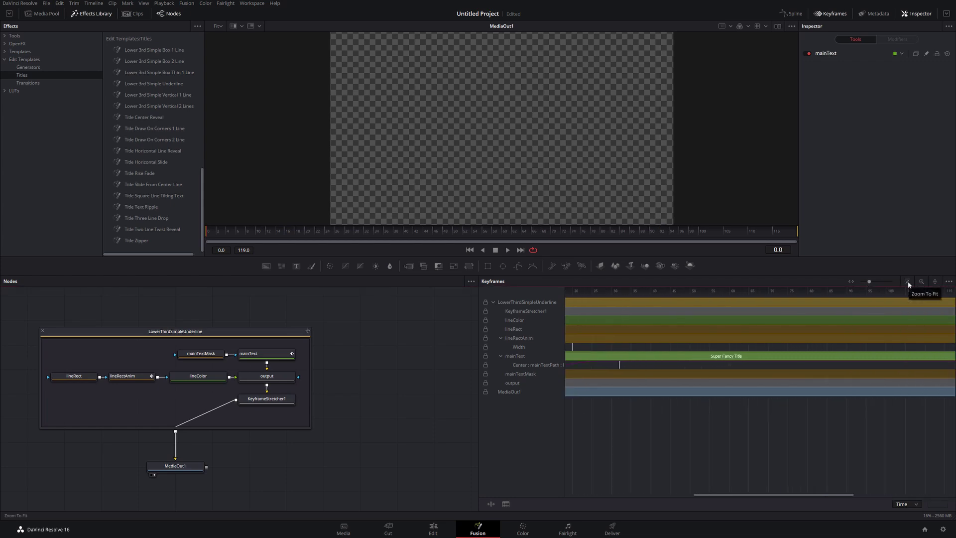
{"action": "left_click", "coordinate": [908, 282]}
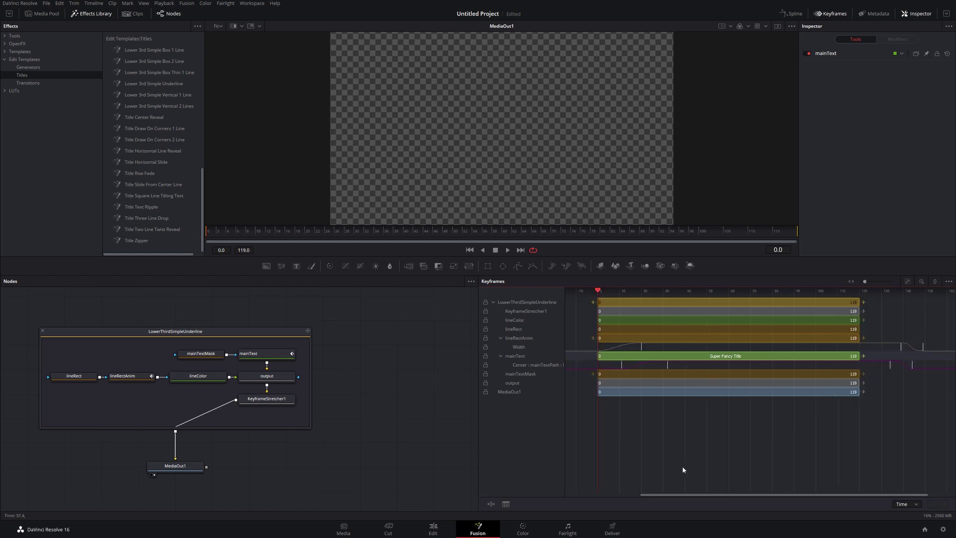
{"action": "scroll", "coordinate": [703, 447], "scroll_direction": "up", "scroll_amount": 2}
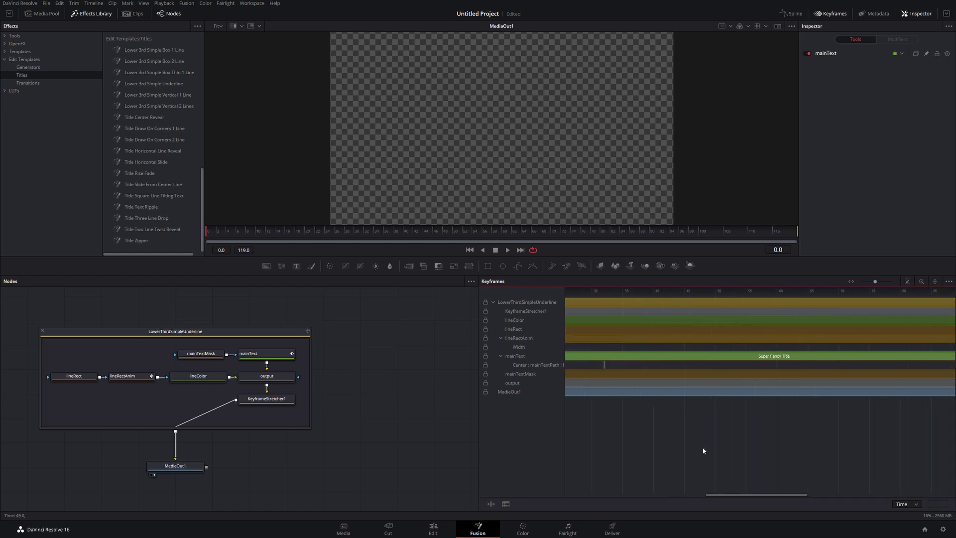
{"action": "scroll", "coordinate": [702, 447], "scroll_direction": "down", "scroll_amount": 3}
{"action": "scroll", "coordinate": [702, 447], "scroll_direction": "up", "scroll_amount": 3}
{"action": "scroll", "coordinate": [702, 446], "scroll_direction": "down", "scroll_amount": 4}
{"action": "scroll", "coordinate": [702, 446], "scroll_direction": "up", "scroll_amount": 2}
{"action": "scroll", "coordinate": [702, 447], "scroll_direction": "down", "scroll_amount": 2}
{"action": "scroll", "coordinate": [721, 436], "scroll_direction": "up", "scroll_amount": 2}
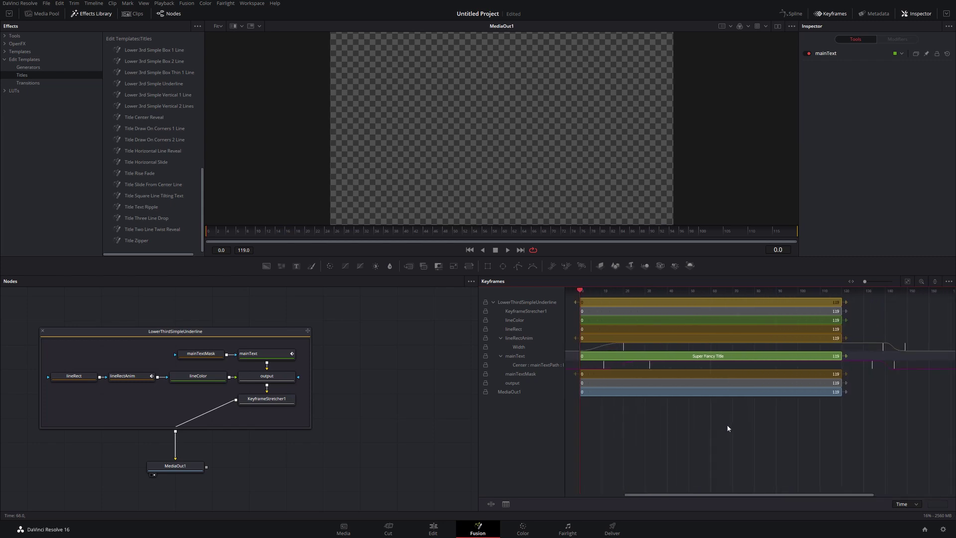
{"action": "left_click_drag", "start_coordinate": [700, 439], "coordinate": [720, 439]}
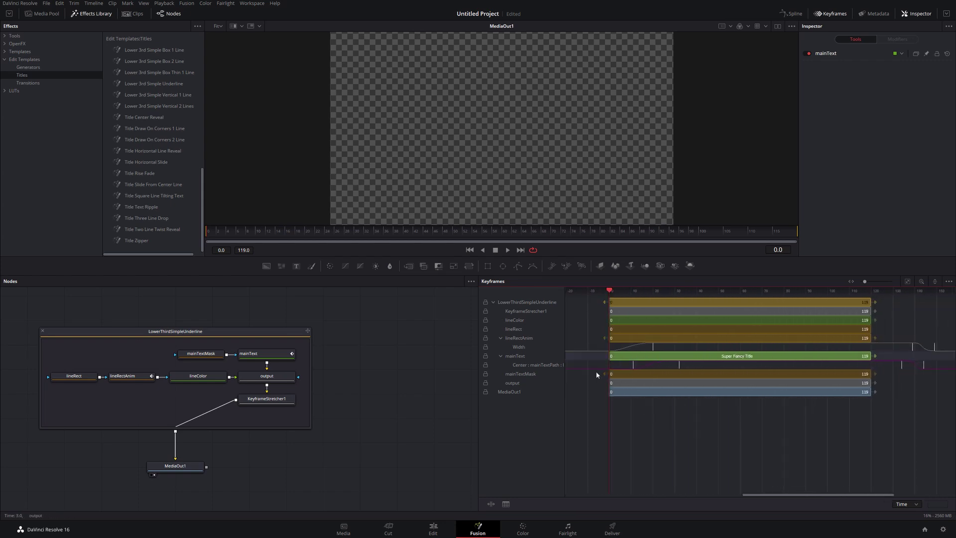
Set the line size of lineRectAnim's Width track to Large in the Keyframes editor
{"action": "left_click", "coordinate": [510, 339]}
{"action": "left_click", "coordinate": [526, 347]}
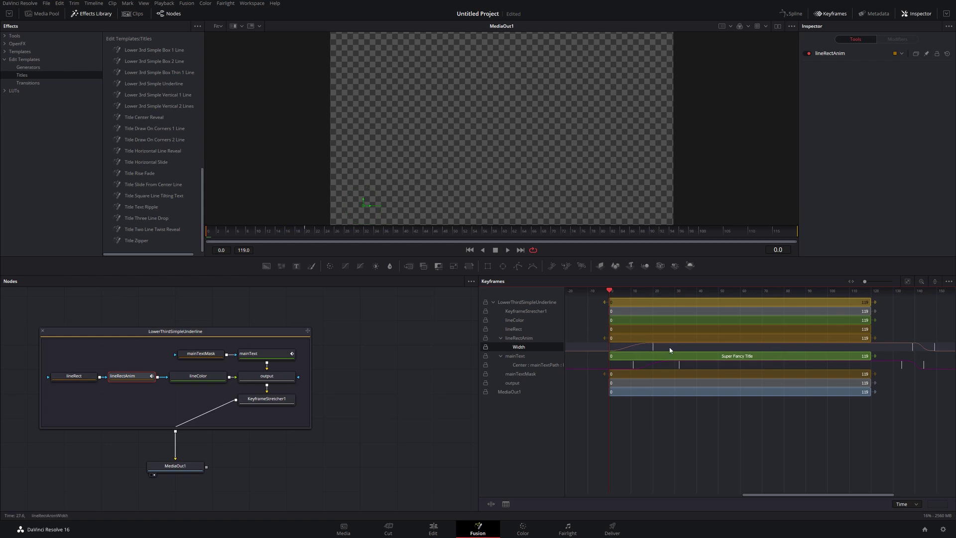
{"action": "right_click", "coordinate": [519, 348]}
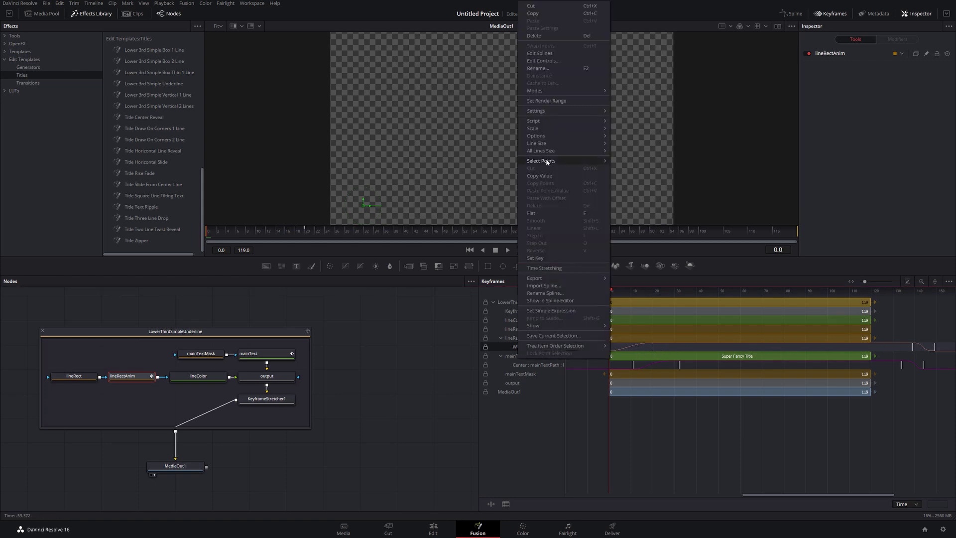
{"action": "mouse_move", "coordinate": [547, 144]}
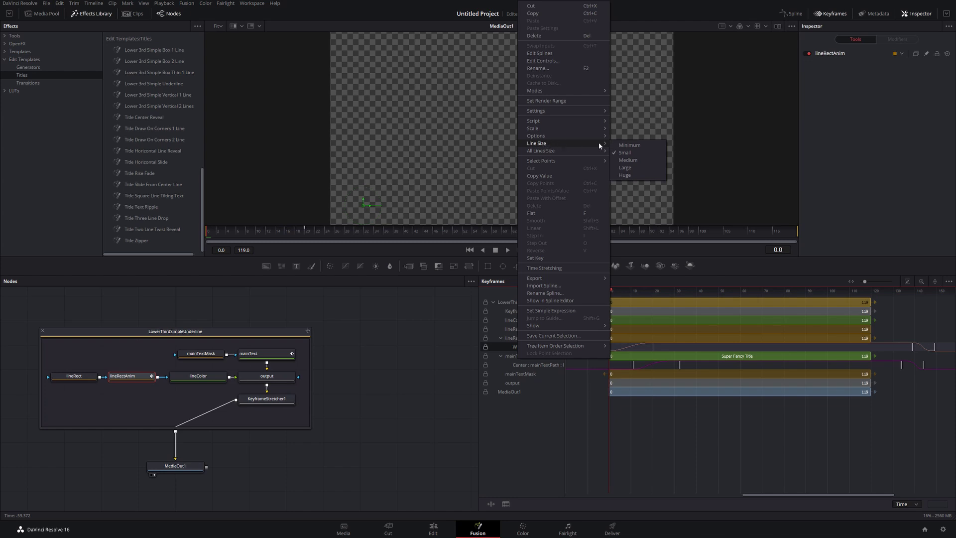
{"action": "left_click", "coordinate": [635, 166]}
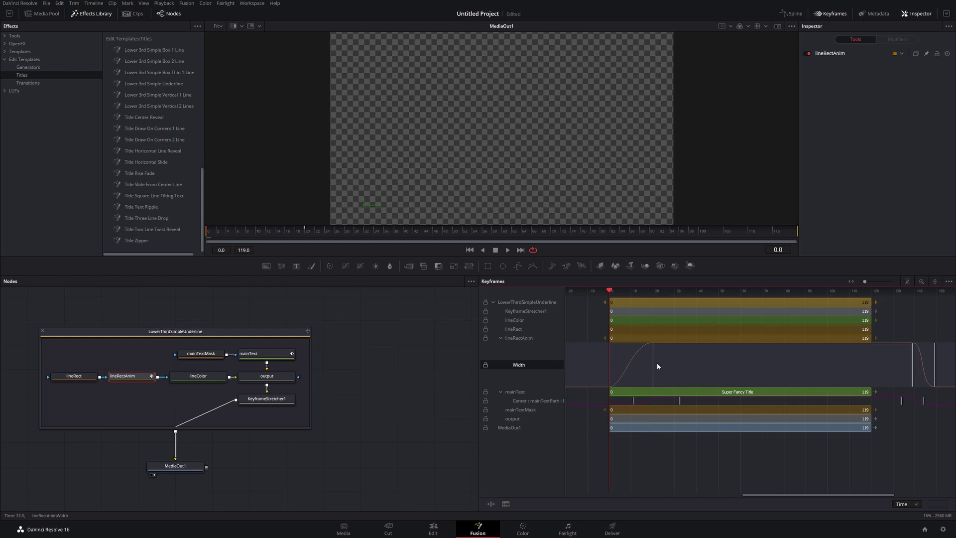
Set the size of all lines in the Keyframes editor to Medium
{"action": "right_click", "coordinate": [513, 367]}
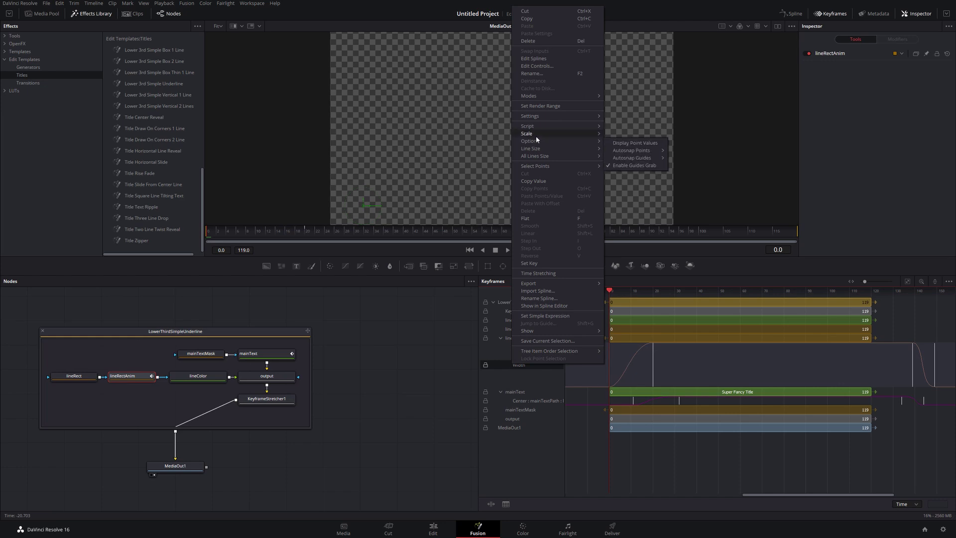
{"action": "mouse_move", "coordinate": [532, 159]}
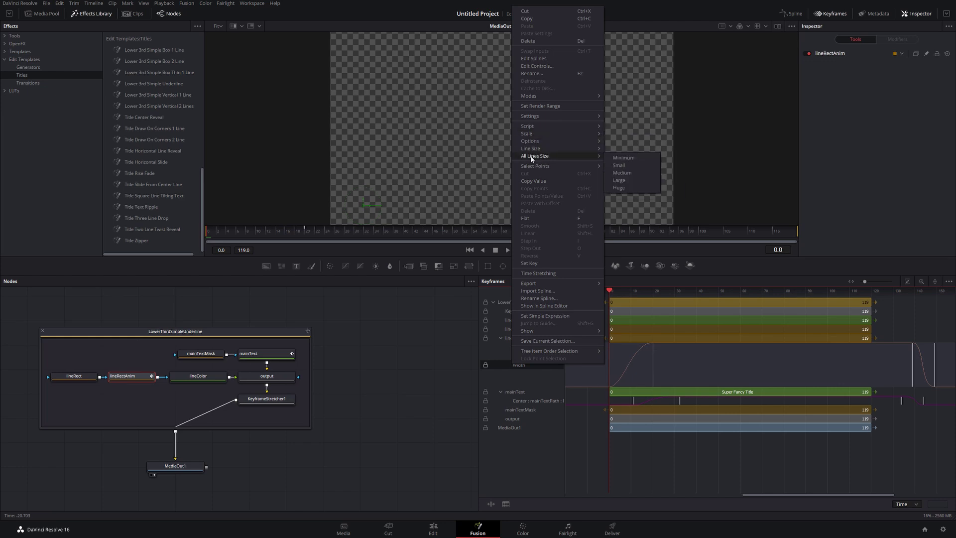
{"action": "left_click", "coordinate": [619, 165]}
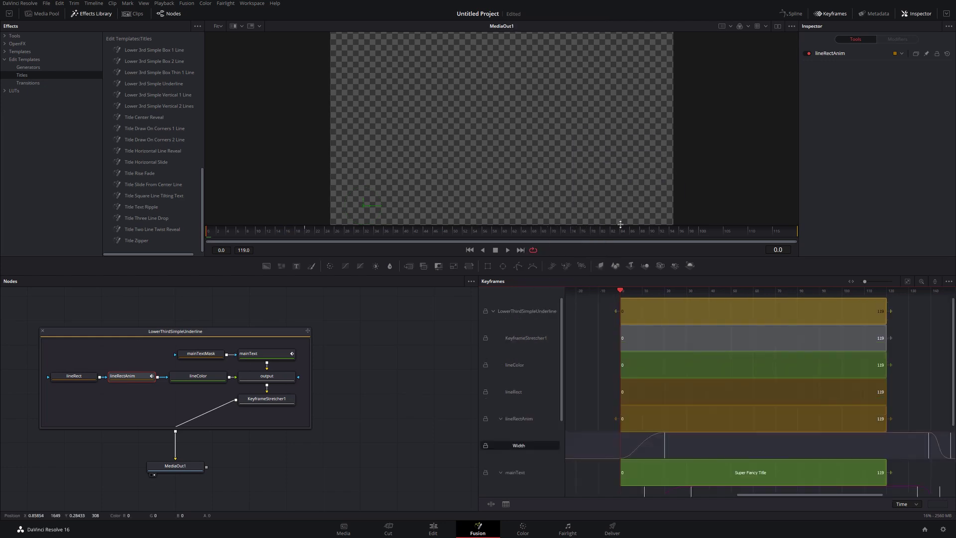
{"action": "right_click", "coordinate": [522, 337]}
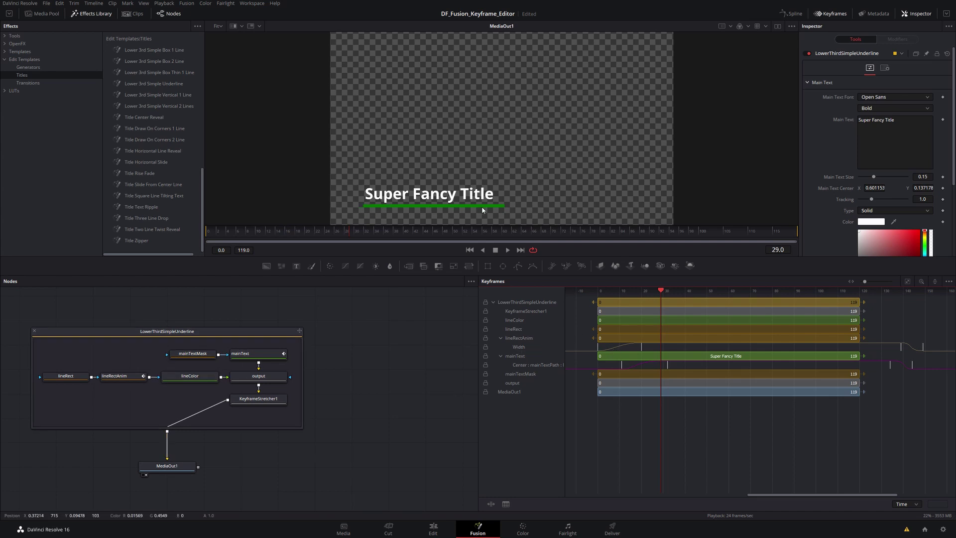
Play the composition and toggle the KeyframeStretcher1 node off and back on to compare the title's animation
{"action": "left_click", "coordinate": [507, 250]}
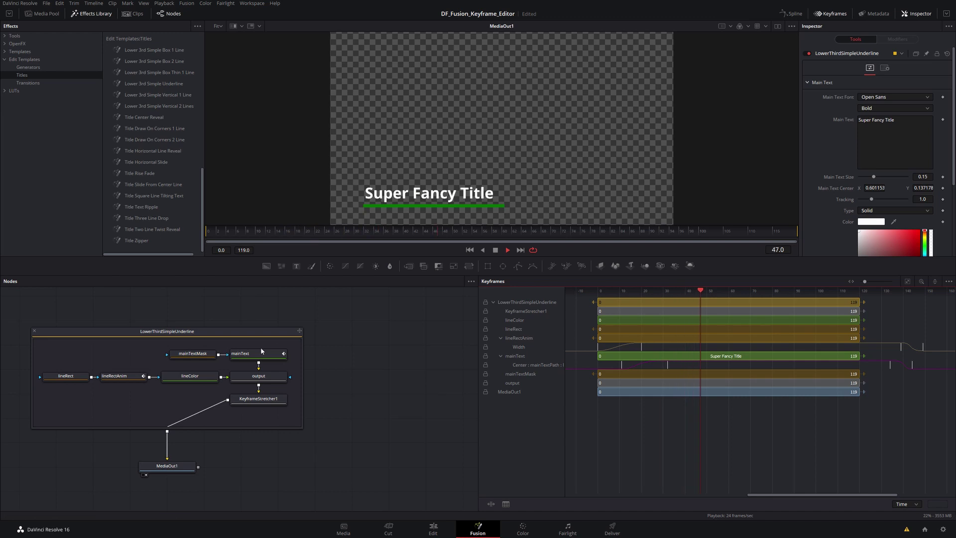
{"action": "left_click", "coordinate": [253, 400]}
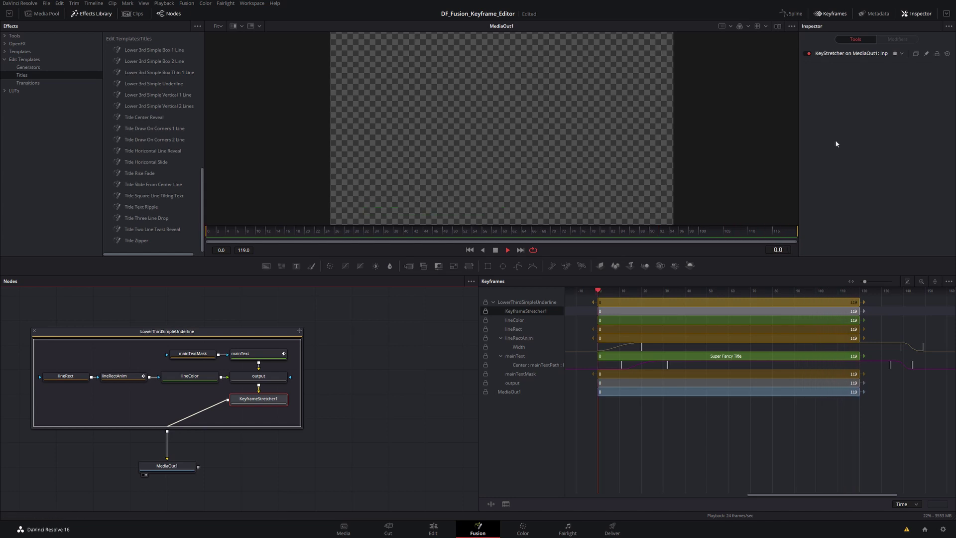
{"action": "left_click", "coordinate": [806, 54]}
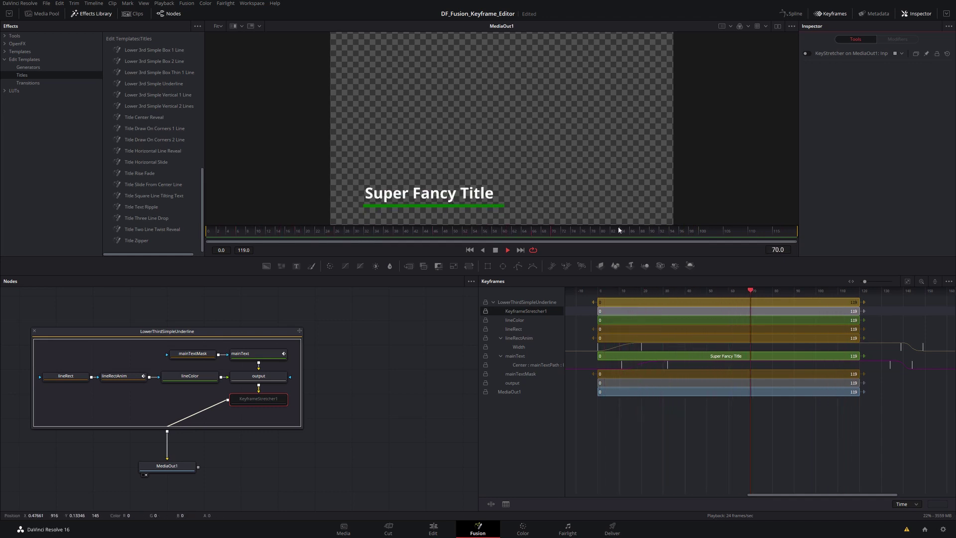
{"action": "left_click", "coordinate": [806, 53]}
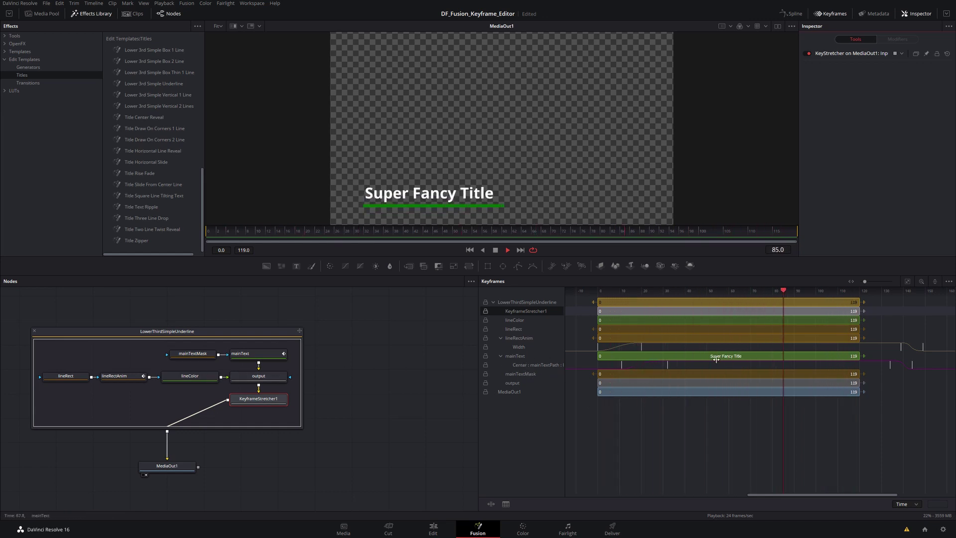
Apply the TextNodes filter to the Keyframes editor
{"action": "left_click", "coordinate": [949, 281]}
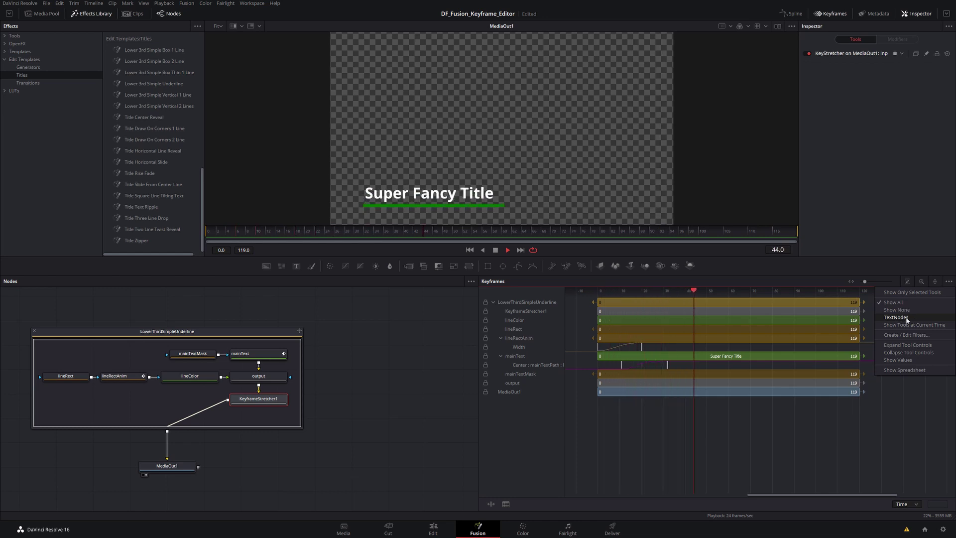
{"action": "left_click", "coordinate": [907, 318]}
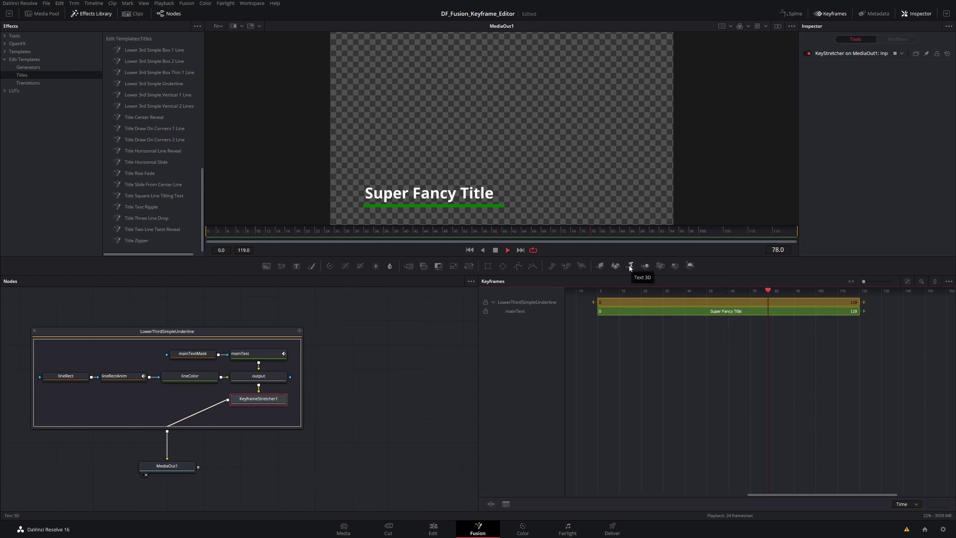
Test the track filter by adding a Text 3D and a Shape 3D node to the node graph, and delete both nodes
{"action": "left_click_drag", "start_coordinate": [630, 267], "coordinate": [402, 330]}
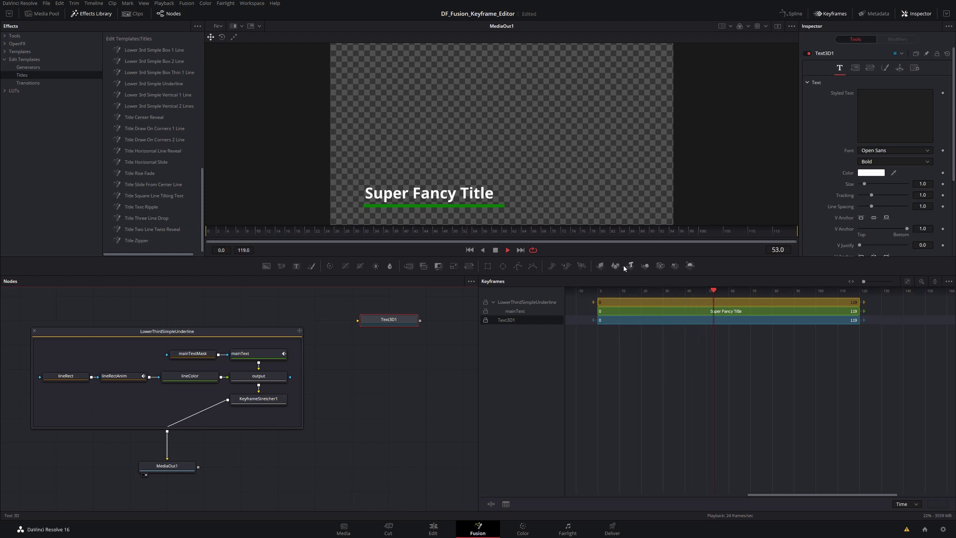
{"action": "left_click_drag", "start_coordinate": [615, 268], "coordinate": [381, 382]}
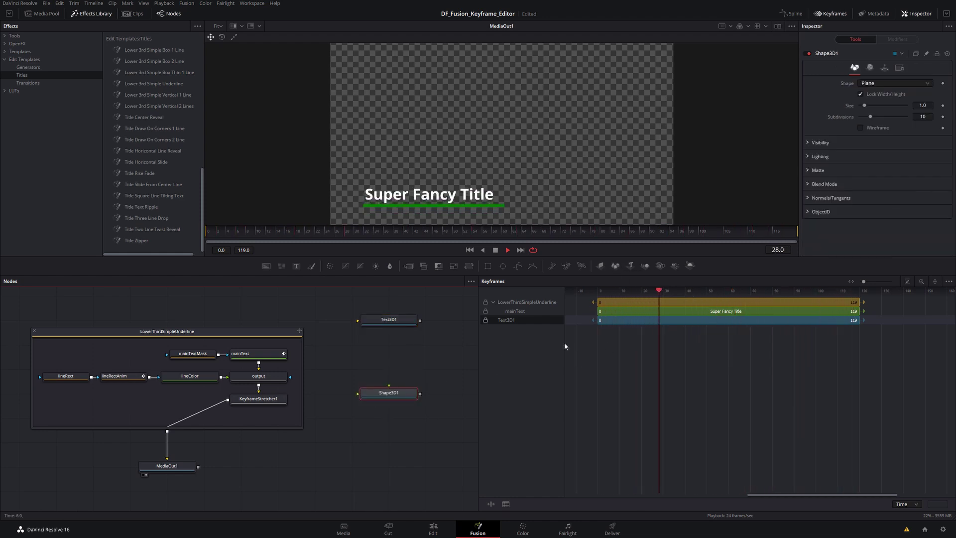
{"action": "left_click_drag", "start_coordinate": [434, 311], "coordinate": [357, 445]}
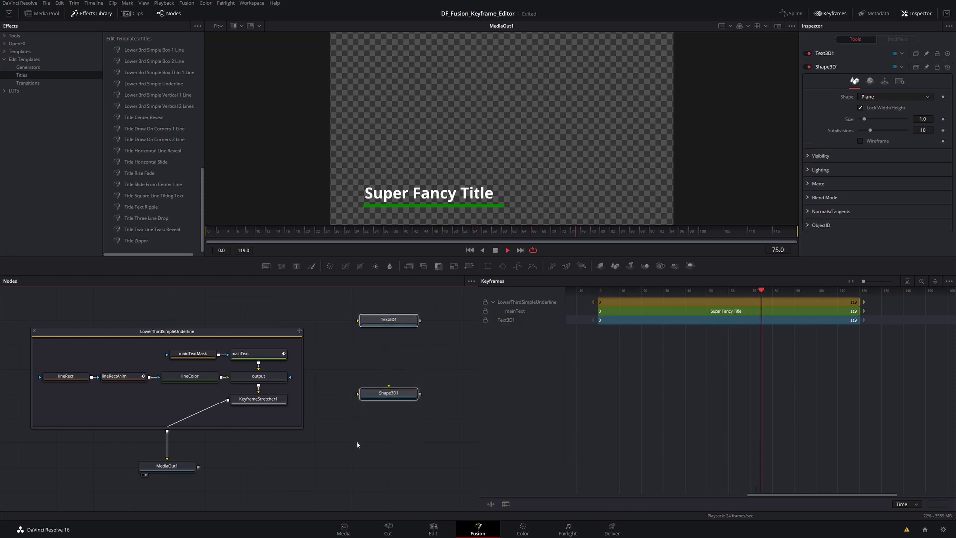
{"action": "key", "text": "Delete"}
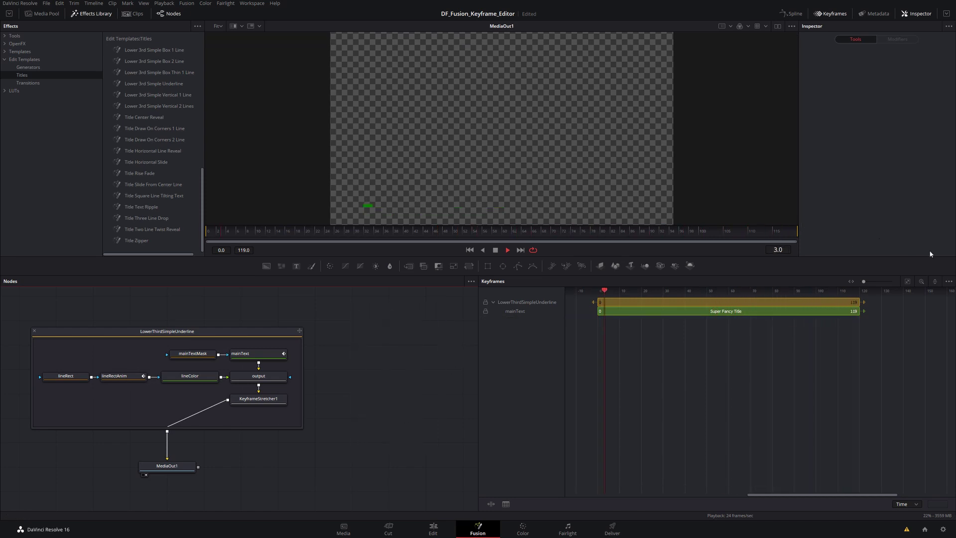
Delete the existing TextNodes filter from the Timeline section of the Fusion Settings and save the settings
{"action": "left_click", "coordinate": [948, 281]}
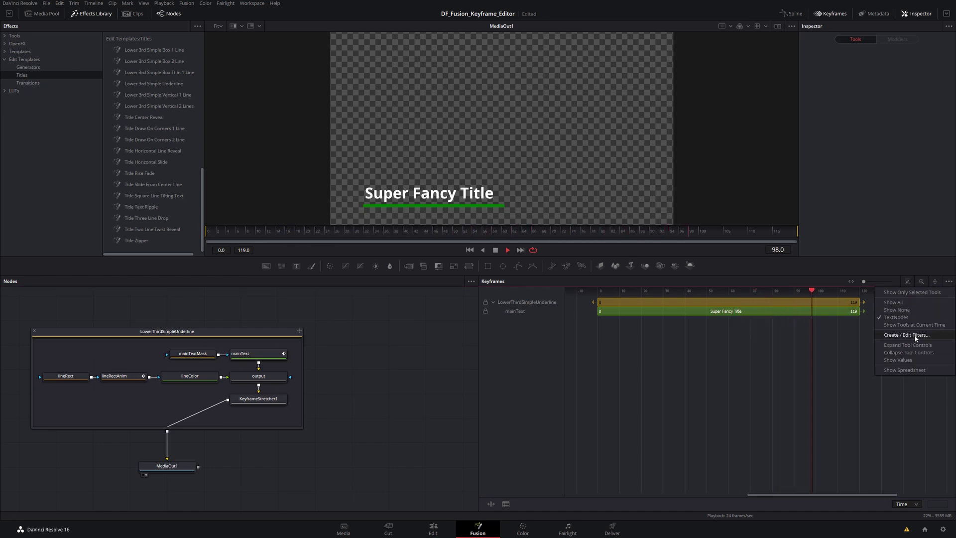
{"action": "left_click", "coordinate": [457, 336]}
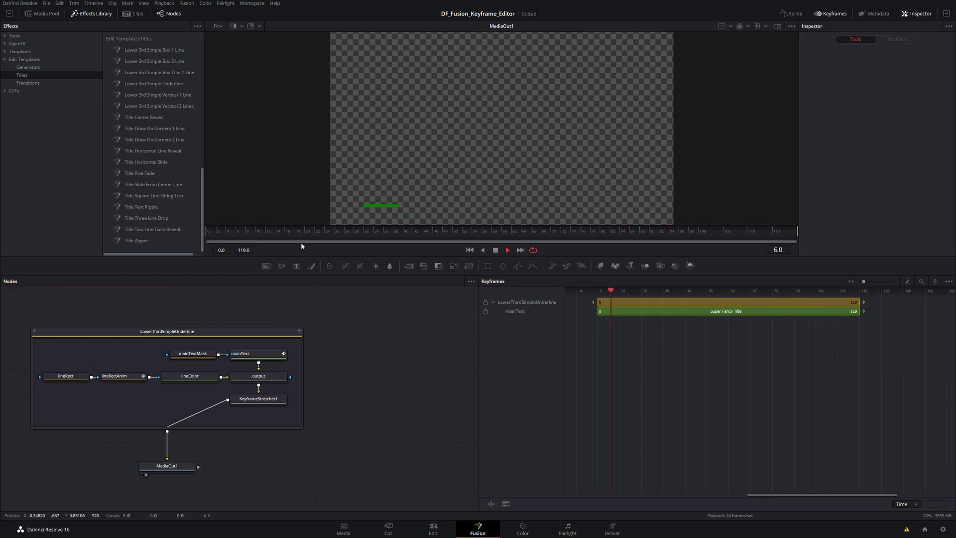
{"action": "left_click", "coordinate": [187, 4]}
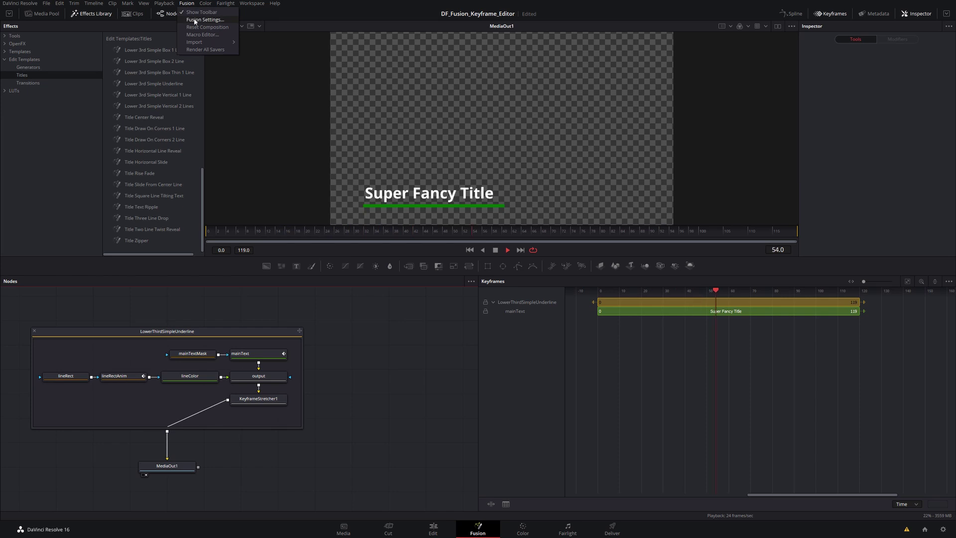
{"action": "left_click", "coordinate": [194, 20]}
{"action": "left_click", "coordinate": [393, 247]}
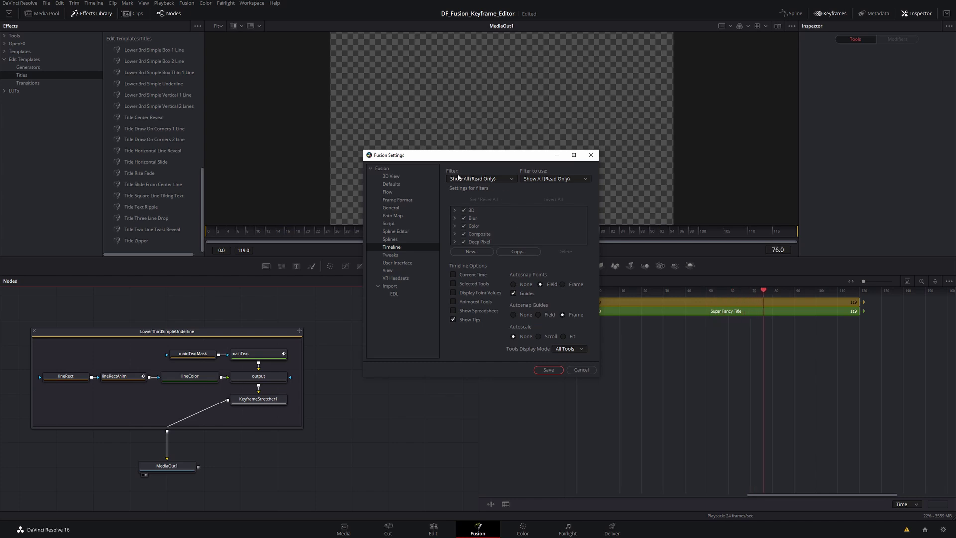
{"action": "left_click", "coordinate": [500, 180]}
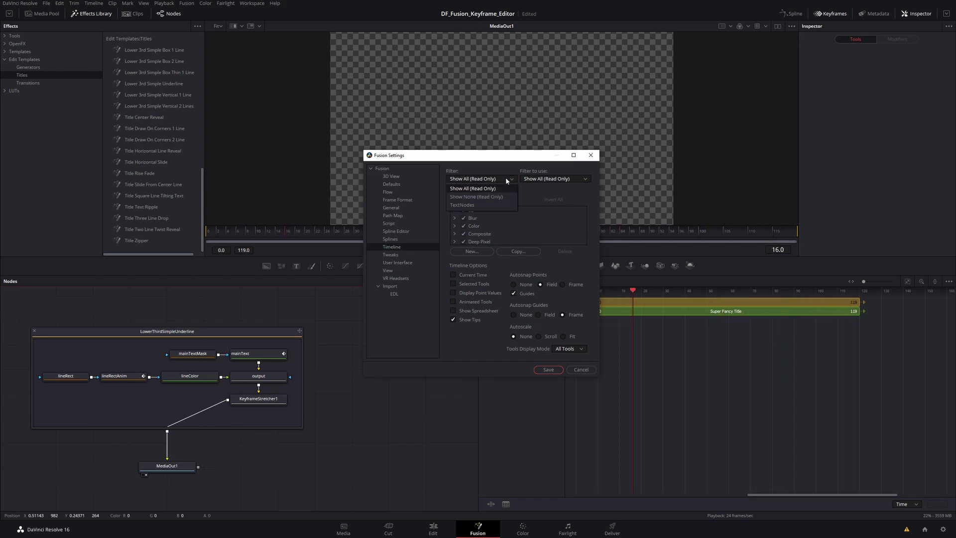
{"action": "left_click", "coordinate": [463, 205]}
{"action": "left_click", "coordinate": [562, 251]}
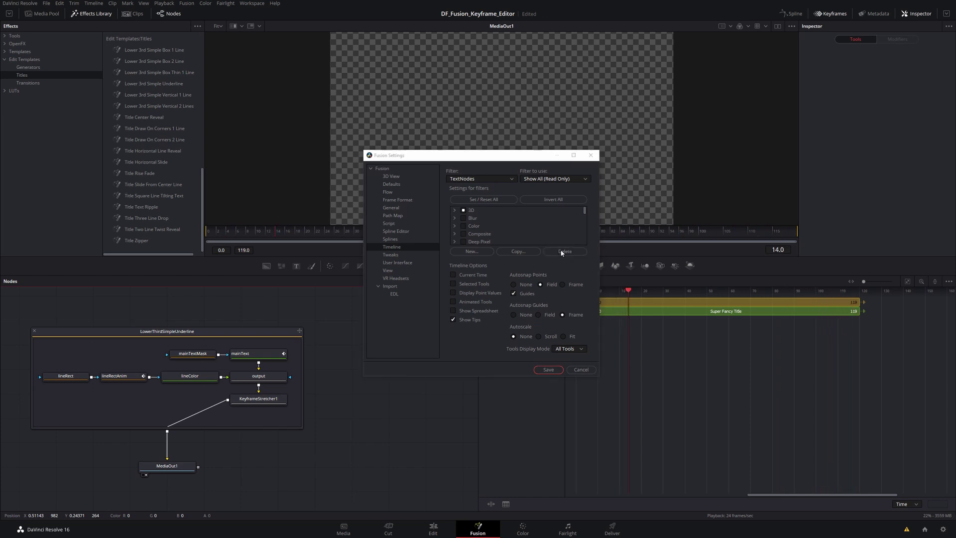
{"action": "left_click", "coordinate": [550, 288]}
{"action": "left_click", "coordinate": [548, 369]}
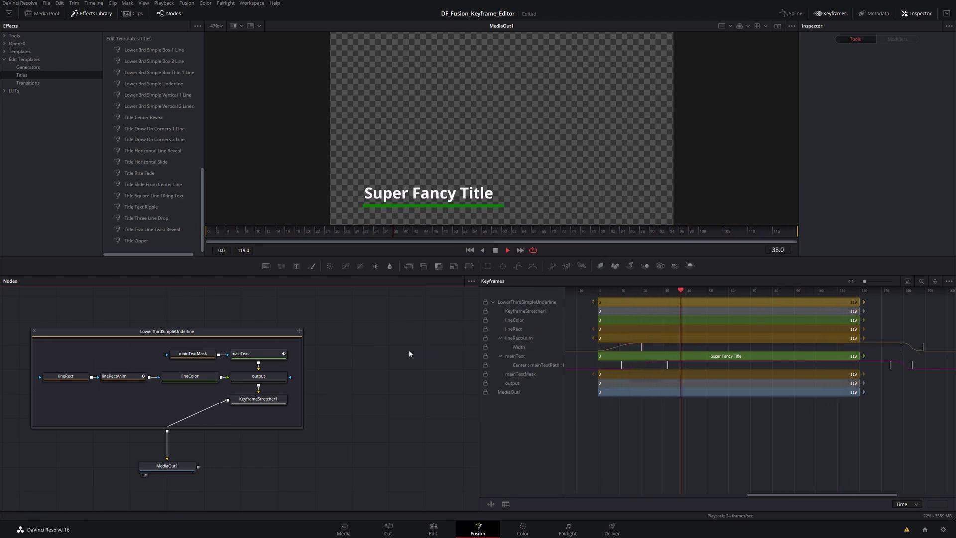
Create a new timeline filter named TextNodes for the Keyframes editor
{"action": "left_click", "coordinate": [948, 283]}
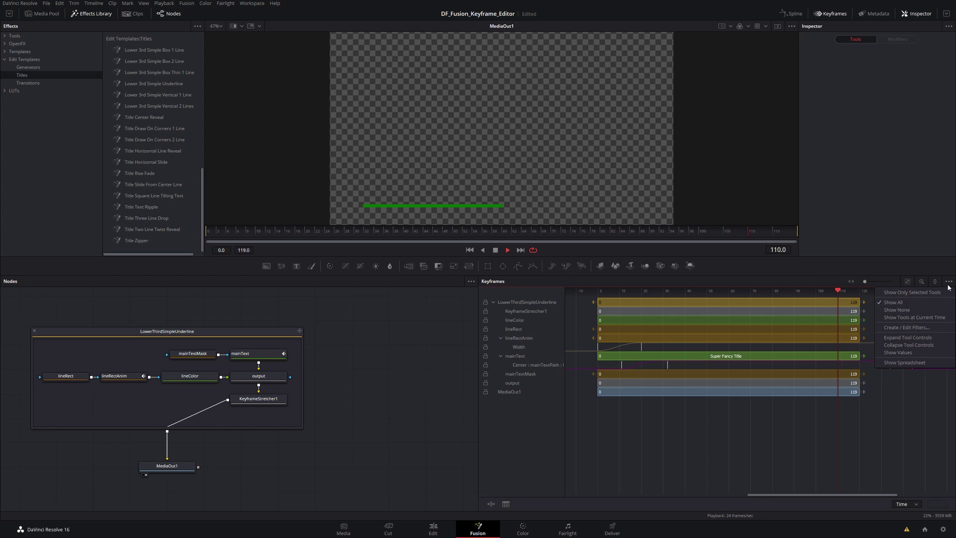
{"action": "left_click", "coordinate": [907, 328]}
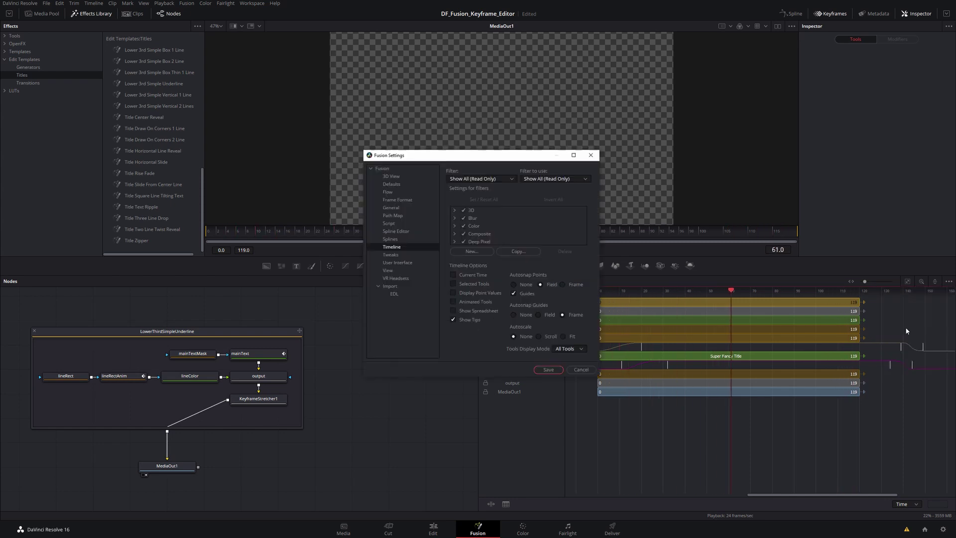
{"action": "left_click", "coordinate": [471, 252]}
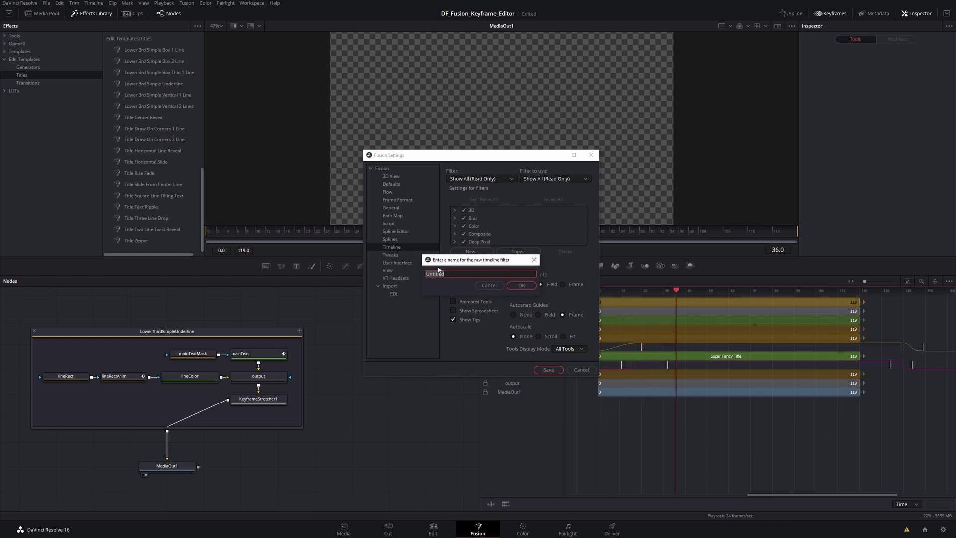
{"action": "type", "text": "TextNodes"}
{"action": "left_click", "coordinate": [521, 284]}
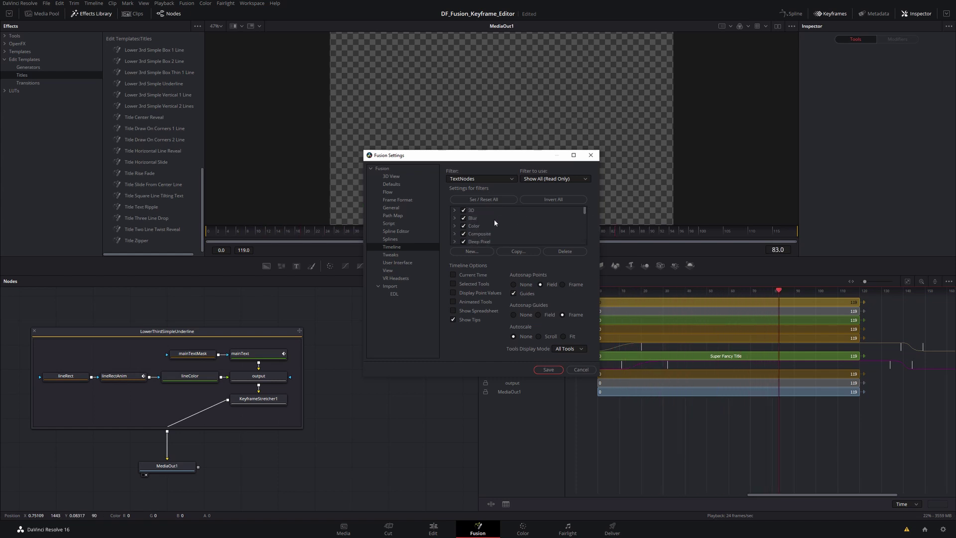
Examine the tool categories in the node graph to find which one contains Text+
{"action": "right_click", "coordinate": [342, 401]}
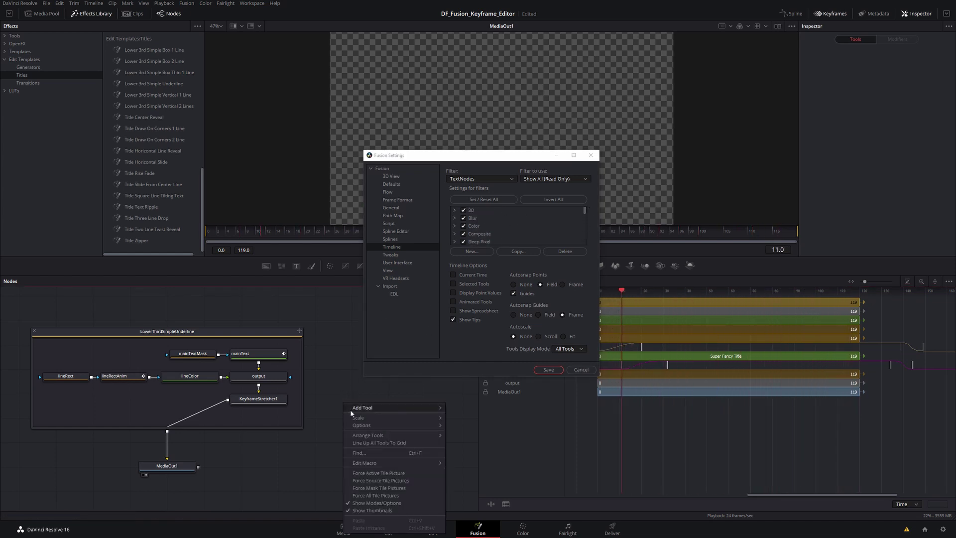
{"action": "mouse_move", "coordinate": [357, 410]}
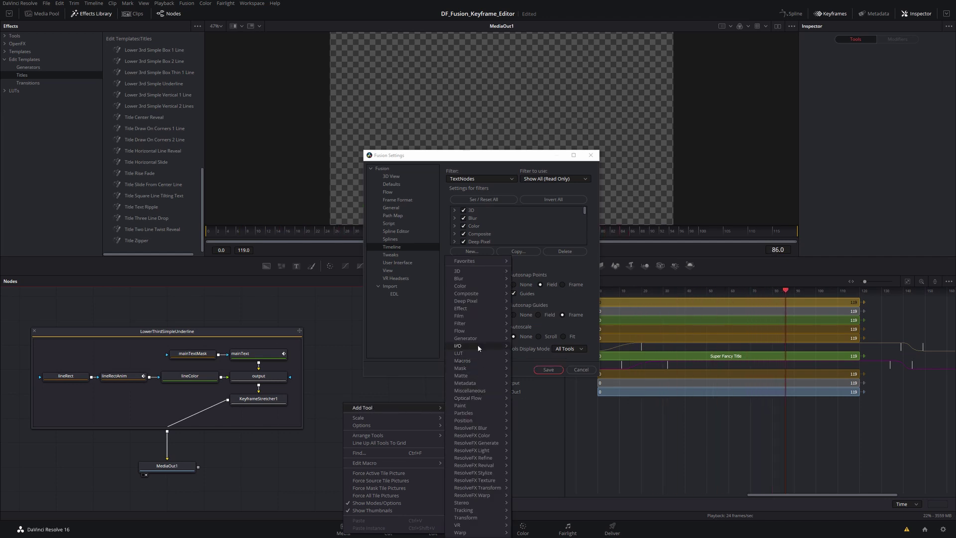
{"action": "mouse_move", "coordinate": [478, 338]}
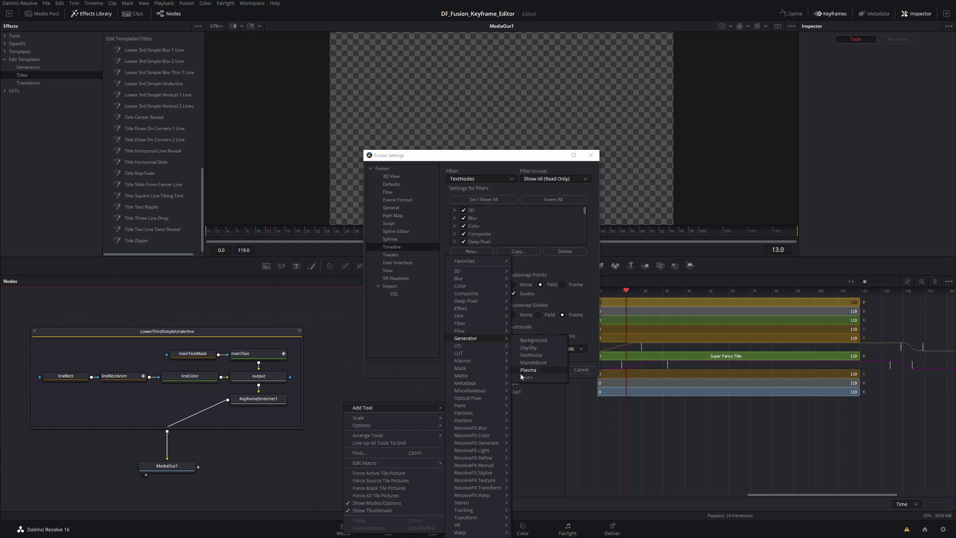
{"action": "left_click", "coordinate": [393, 319]}
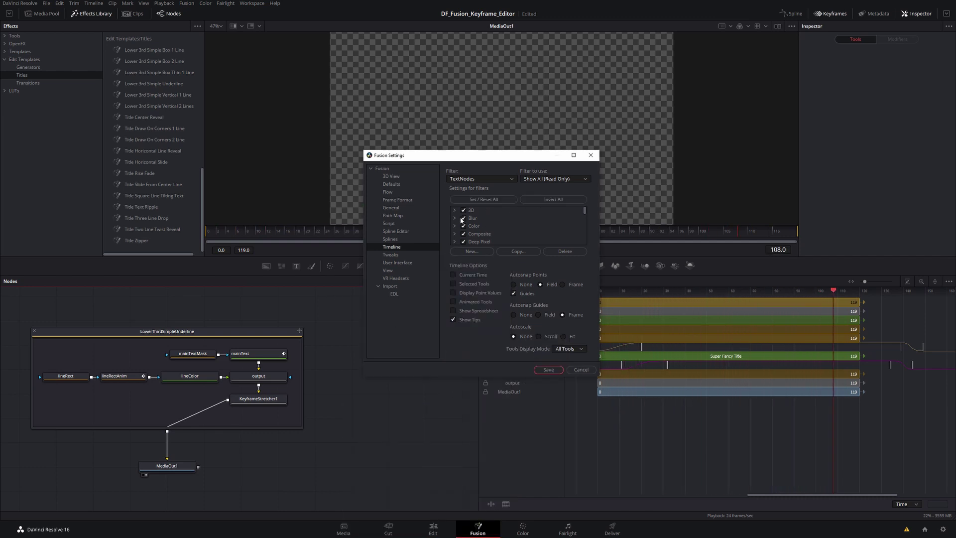
Invert all category selections of the TextNodes filter, enable only Text+ under Generator, and save the settings
{"action": "left_click", "coordinate": [557, 202]}
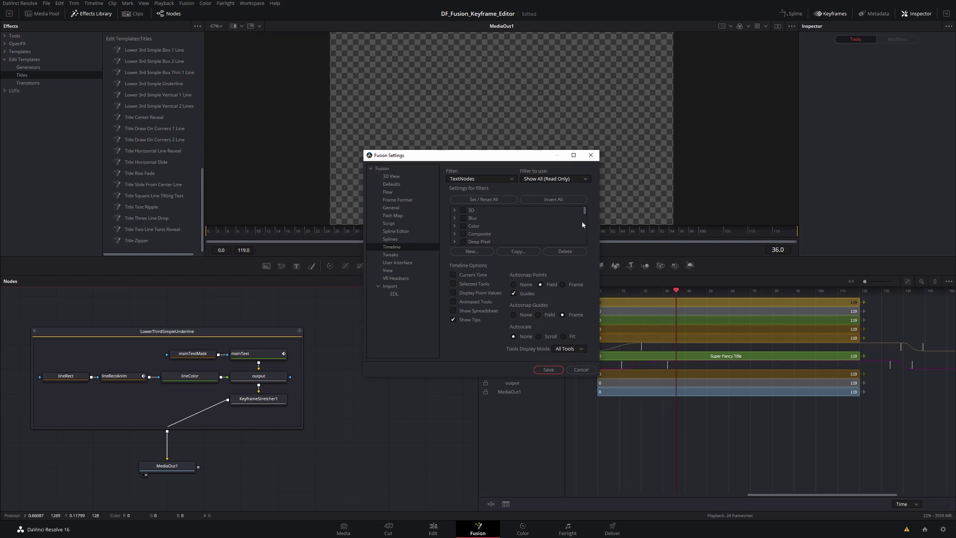
{"action": "scroll", "coordinate": [582, 220], "scroll_direction": "down", "scroll_amount": 1}
{"action": "scroll", "coordinate": [584, 227], "scroll_direction": "down", "scroll_amount": 2}
{"action": "left_click", "coordinate": [456, 234]}
{"action": "scroll", "coordinate": [472, 234], "scroll_direction": "down", "scroll_amount": 2}
{"action": "left_click", "coordinate": [470, 234]}
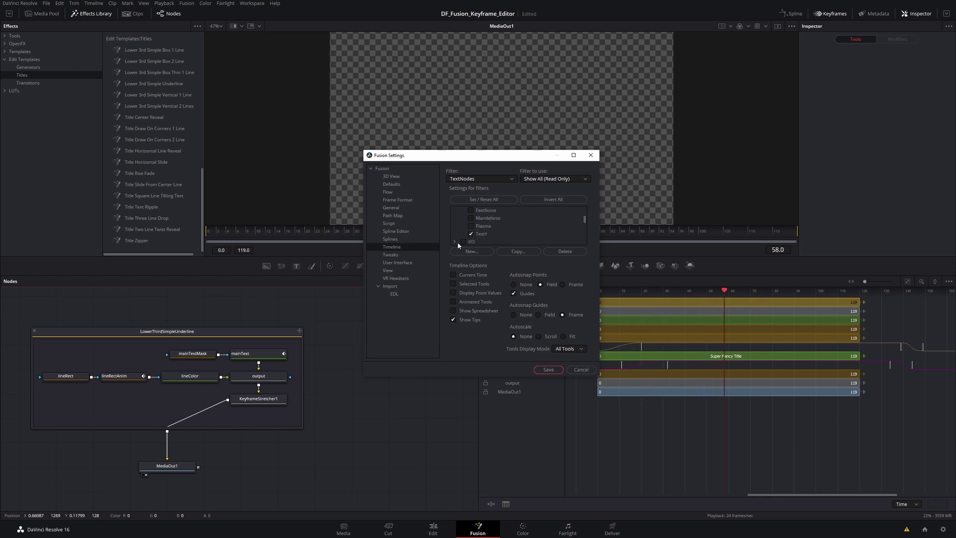
{"action": "left_click", "coordinate": [547, 369]}
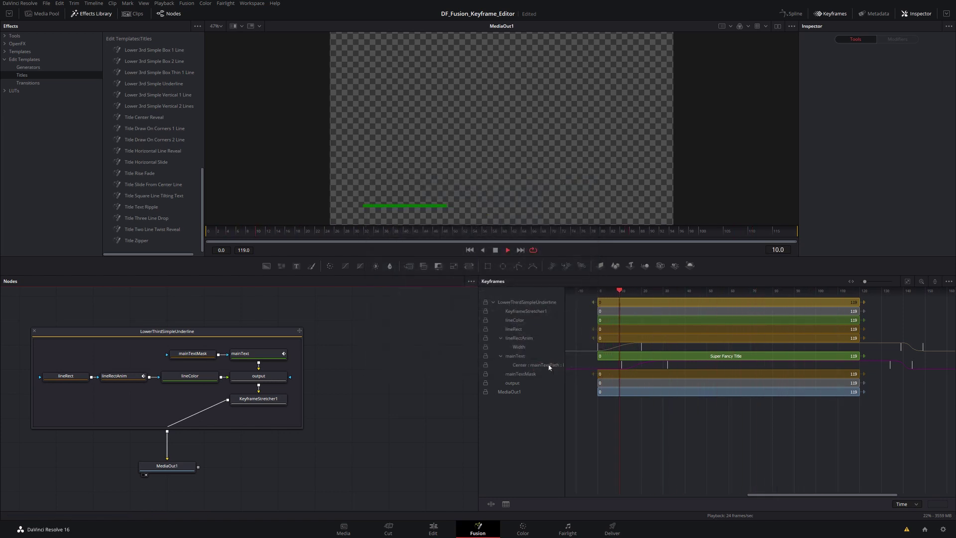
Try the new TextNodes filter in the Keyframes editor, and return to Show All
{"action": "left_click", "coordinate": [948, 282]}
{"action": "left_click", "coordinate": [911, 317]}
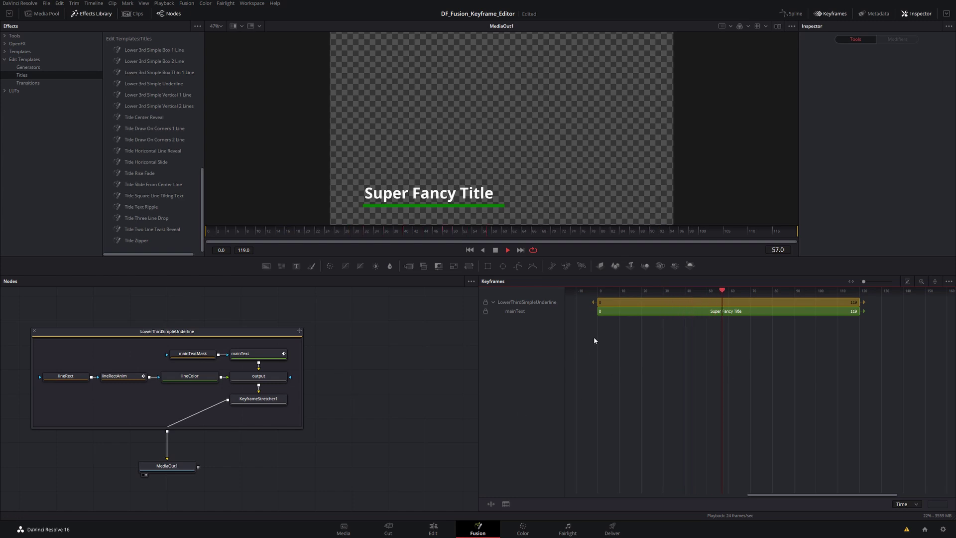
{"action": "left_click", "coordinate": [949, 282]}
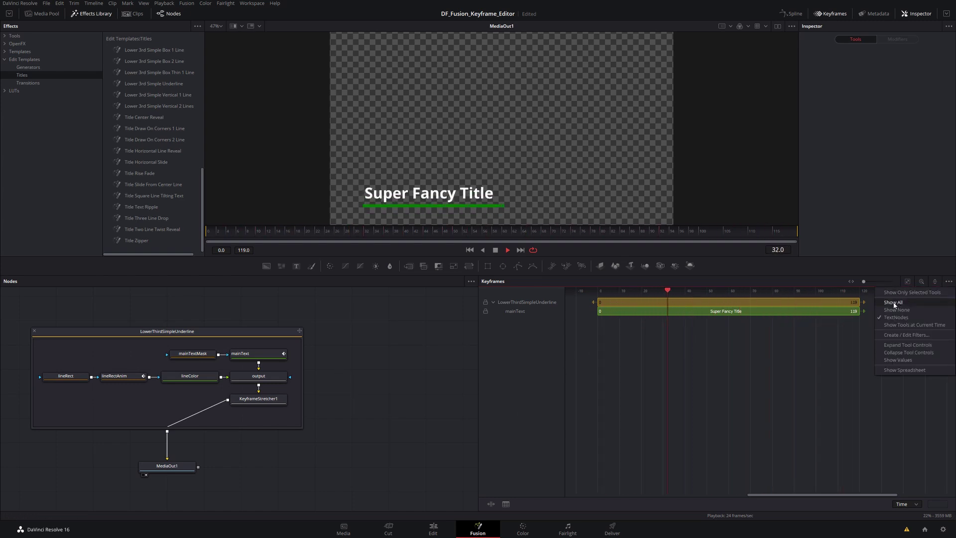
{"action": "left_click", "coordinate": [894, 302]}
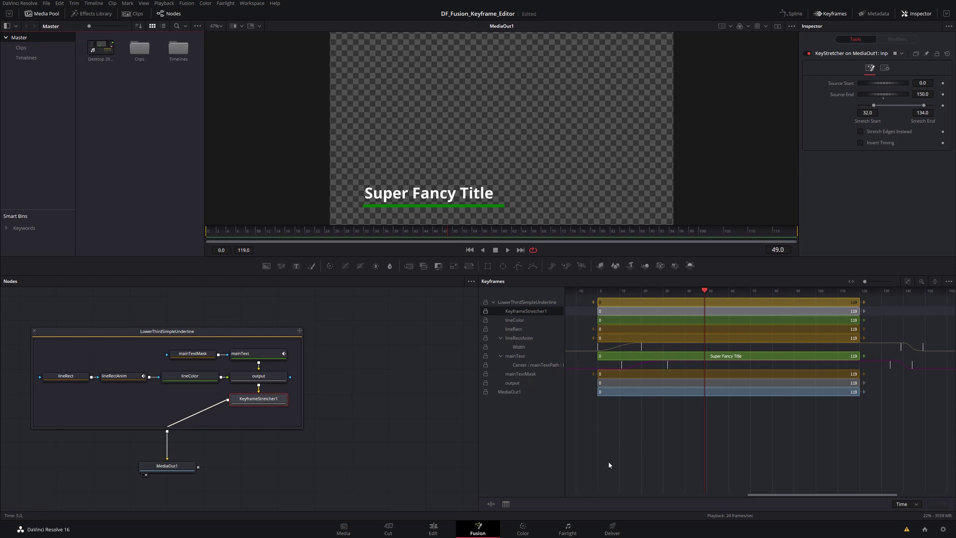
Increase the line size of lineRectAnim's Width track in the Keyframes editor
{"action": "left_click", "coordinate": [517, 349]}
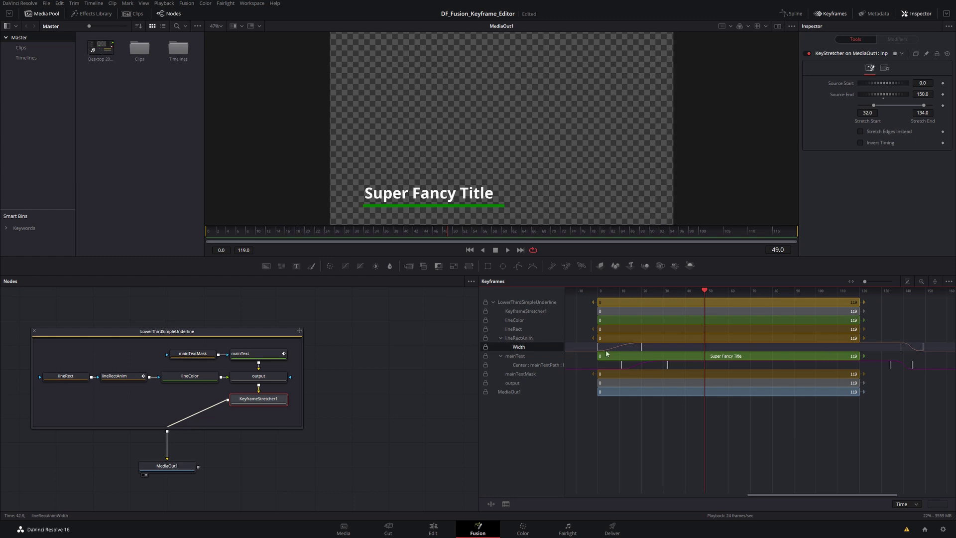
{"action": "right_click", "coordinate": [515, 347]}
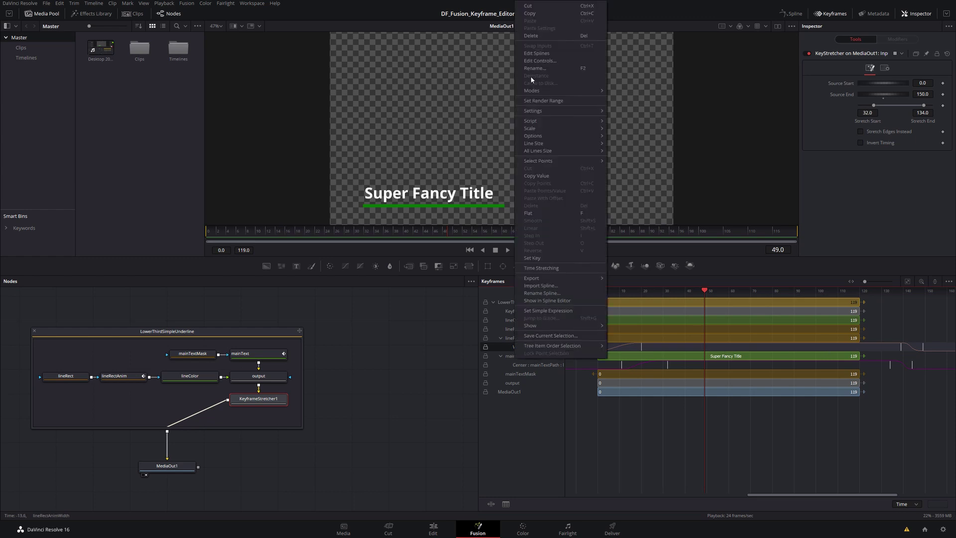
{"action": "left_click", "coordinate": [542, 89]}
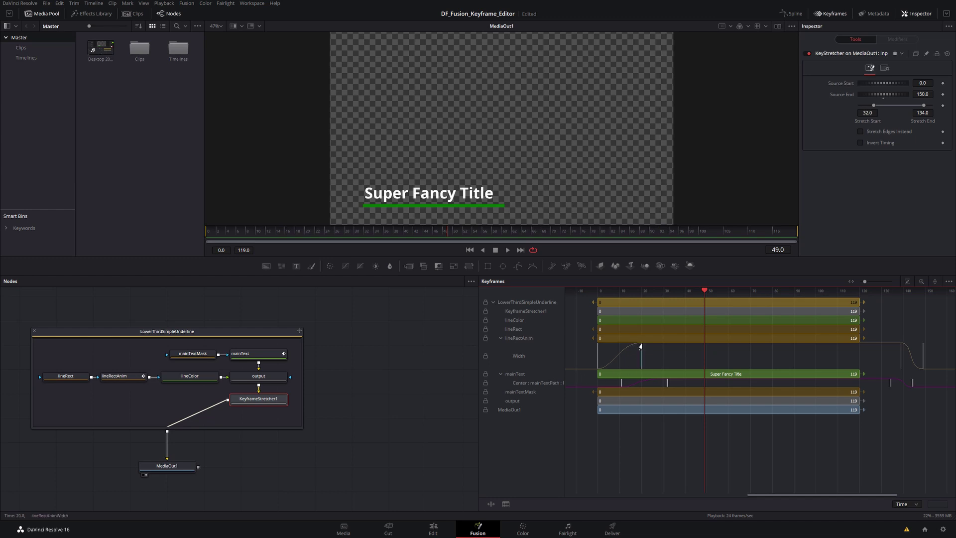
Turn on Display Point Values for lineRectAnim's Width track in the Keyframes editor
{"action": "left_click", "coordinate": [518, 357]}
{"action": "right_click", "coordinate": [518, 356]}
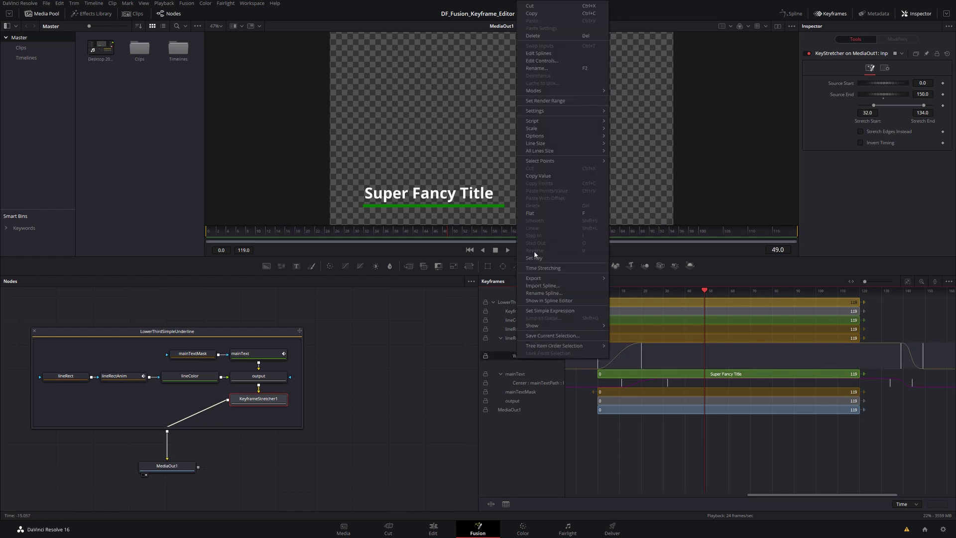
{"action": "right_click", "coordinate": [520, 357]}
{"action": "right_click", "coordinate": [519, 357]}
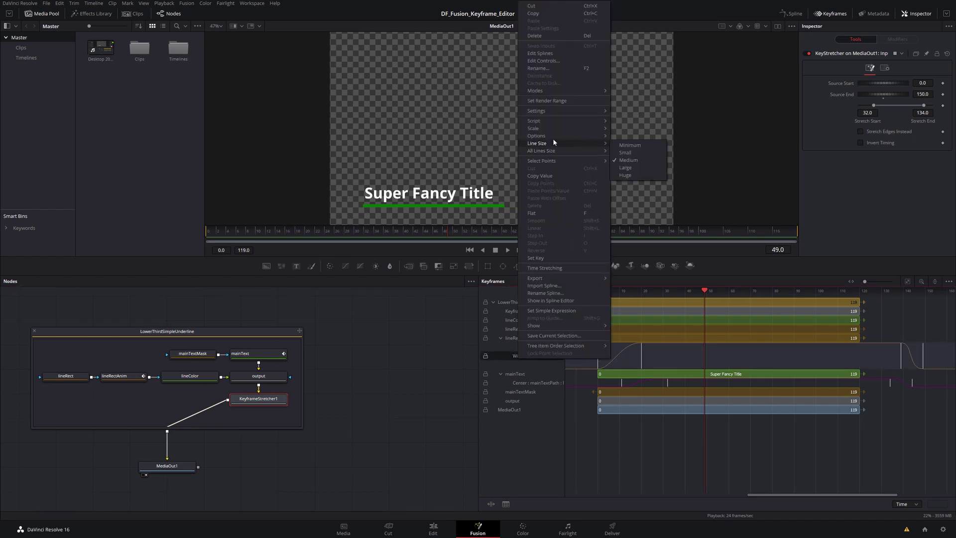
{"action": "mouse_move", "coordinate": [552, 137]}
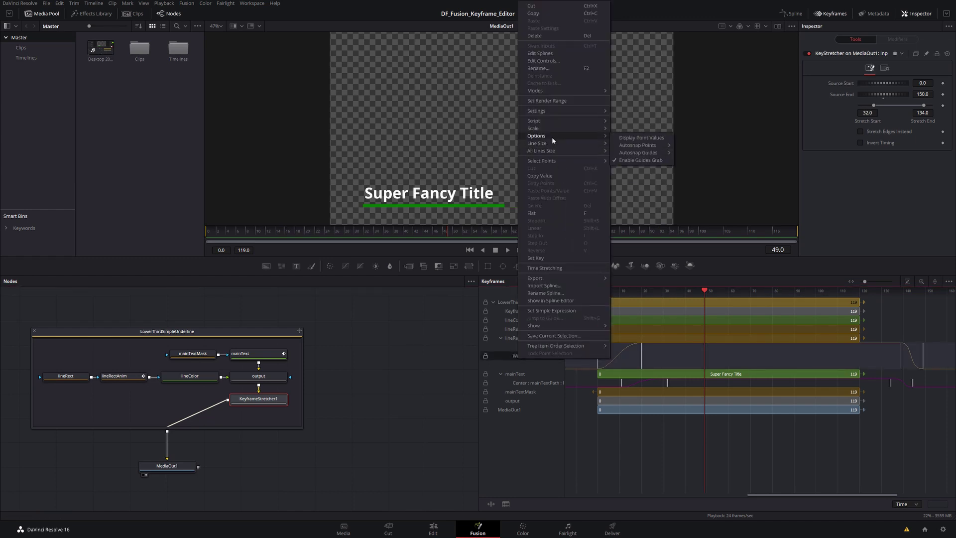
{"action": "left_click", "coordinate": [629, 139]}
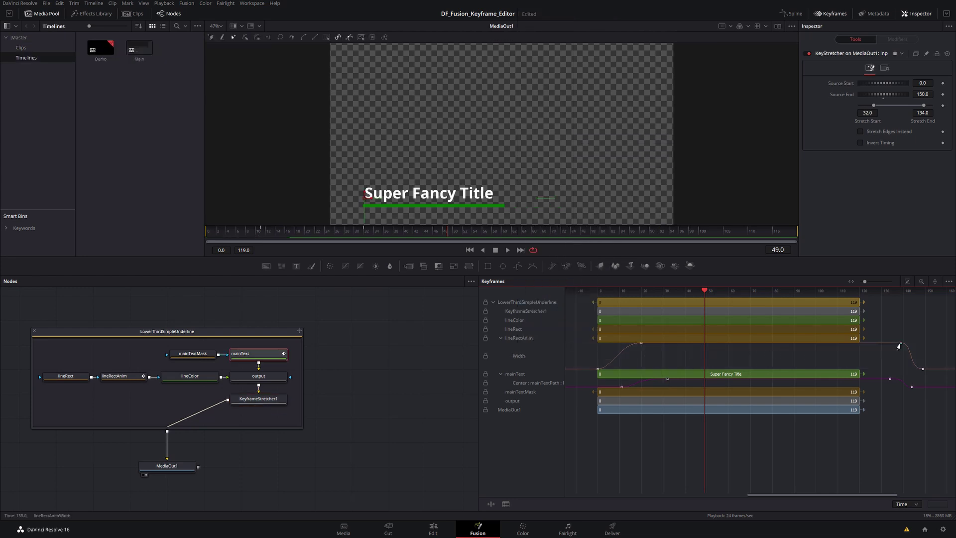
Move the third keyframe of the Width track down to frame 127, and adjust the second keyframe's handles in the Spline editor
{"action": "left_click_drag", "start_coordinate": [898, 344], "coordinate": [874, 357]}
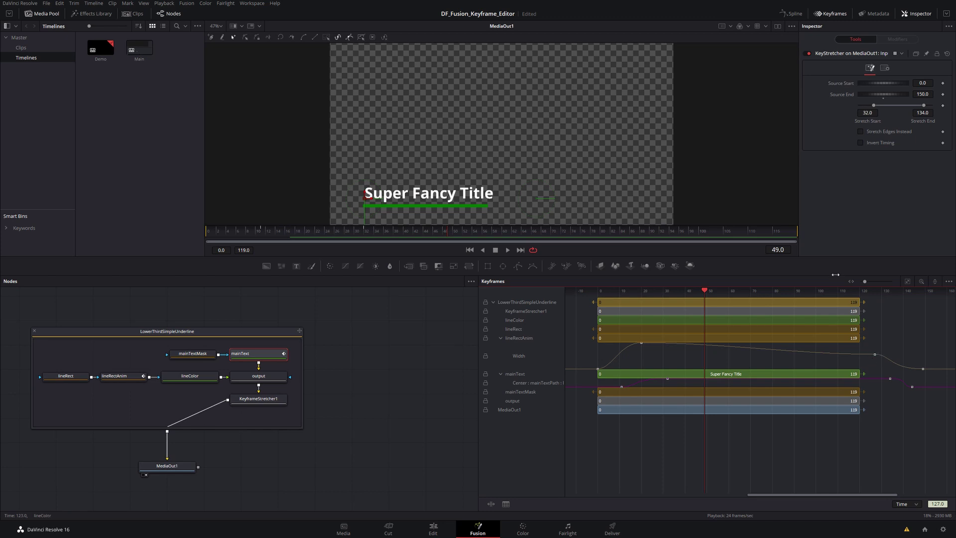
{"action": "left_click", "coordinate": [792, 14]}
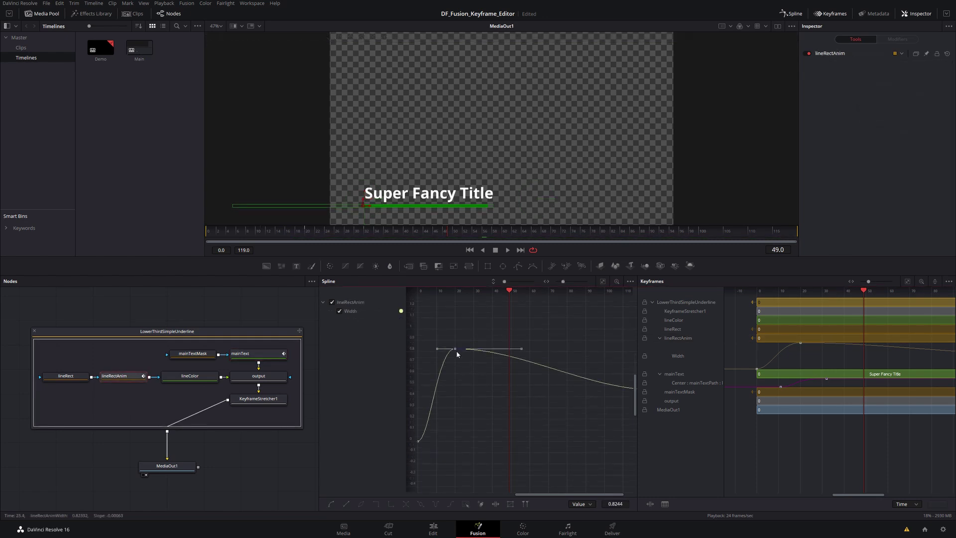
{"action": "left_click_drag", "start_coordinate": [457, 350], "coordinate": [486, 317]}
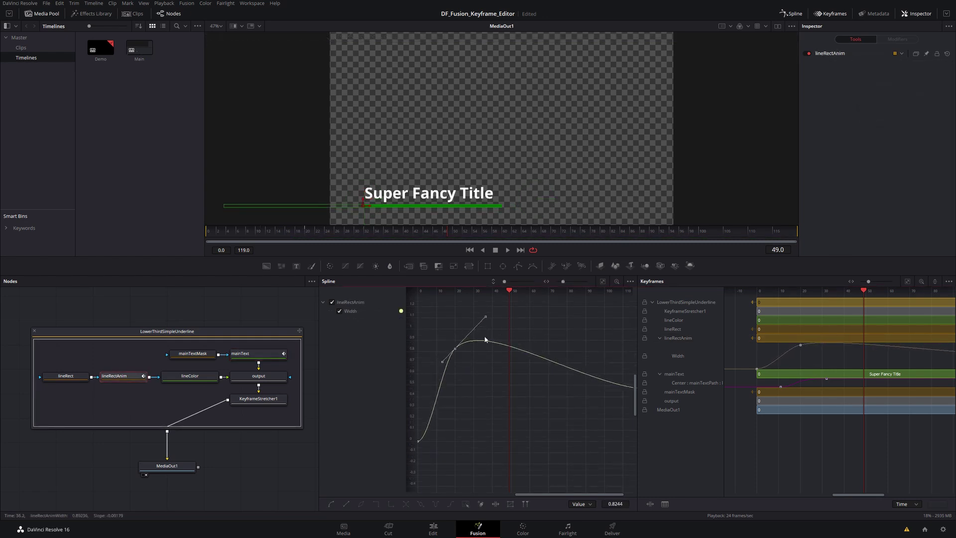
{"action": "key", "text": "shift+s"}
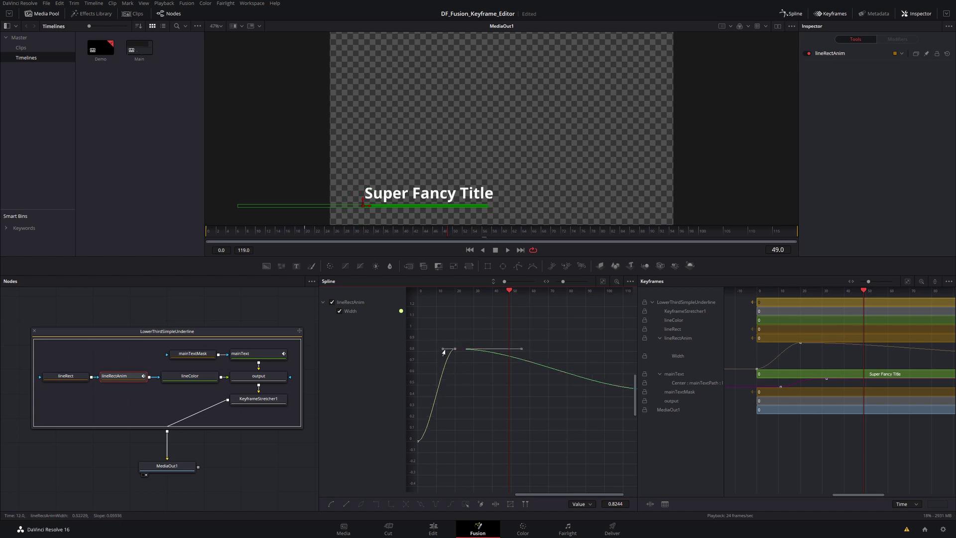
{"action": "left_click", "coordinate": [482, 344]}
Adjust the Width keyframe at frame 127 from the Keyframes editor, compare the curve in the Spline editor, and hide the Spline editor
{"action": "scroll", "coordinate": [906, 352], "scroll_direction": "down", "scroll_amount": 2}
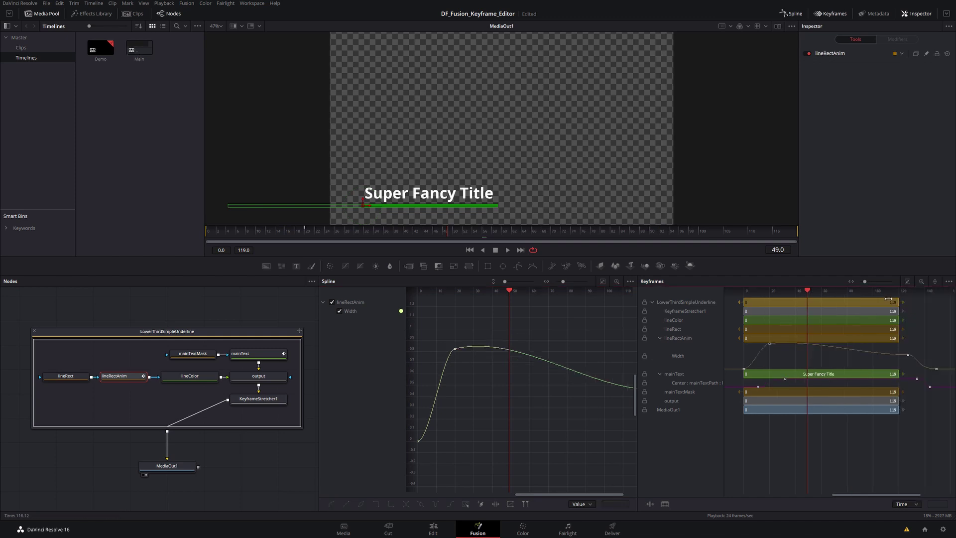
{"action": "left_click", "coordinate": [907, 355]}
{"action": "left_click_drag", "start_coordinate": [909, 354], "coordinate": [899, 359]}
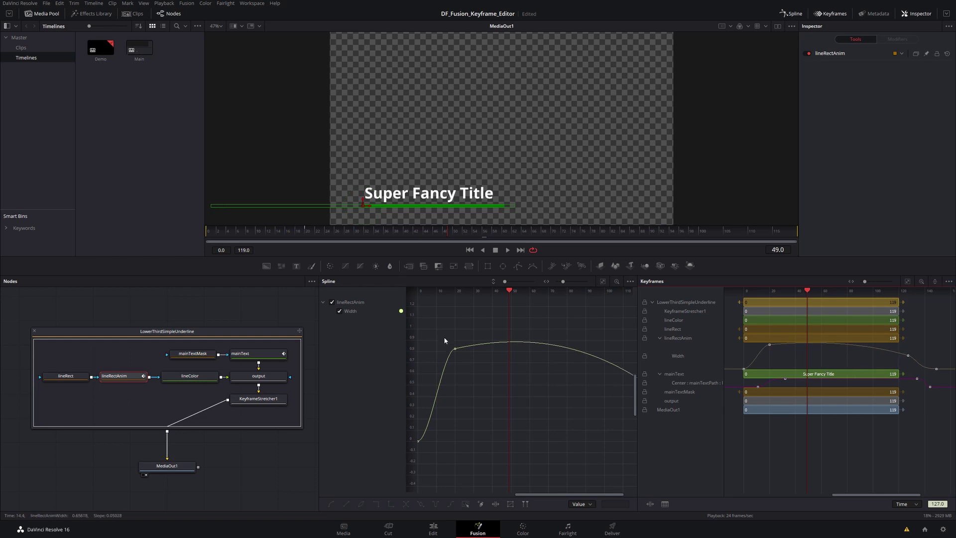
{"action": "left_click_drag", "start_coordinate": [444, 337], "coordinate": [477, 368]}
{"action": "left_click", "coordinate": [791, 16]}
{"action": "left_click", "coordinate": [907, 282]}
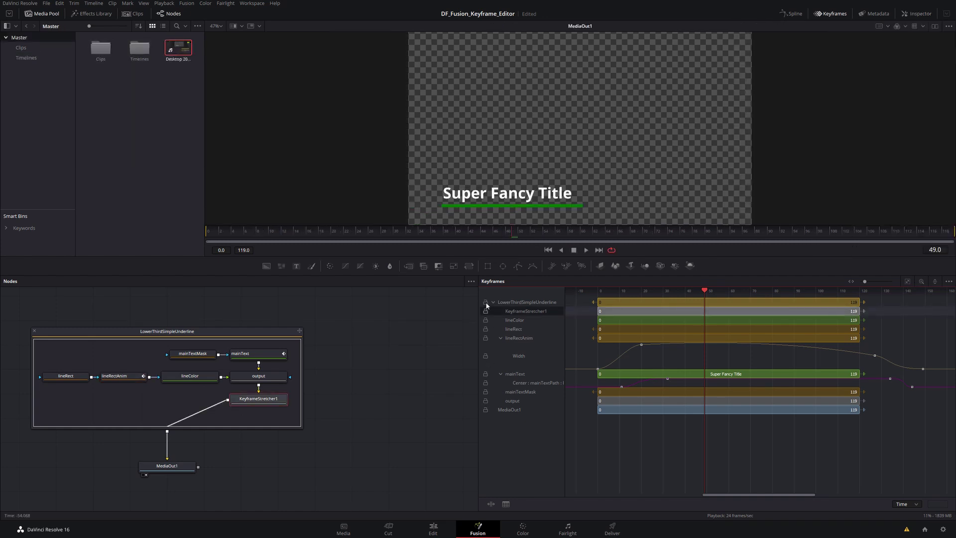
Set lineRectAnim's Width track to Locked mode and try to move its keyframe at frame 20
{"action": "left_click", "coordinate": [486, 357]}
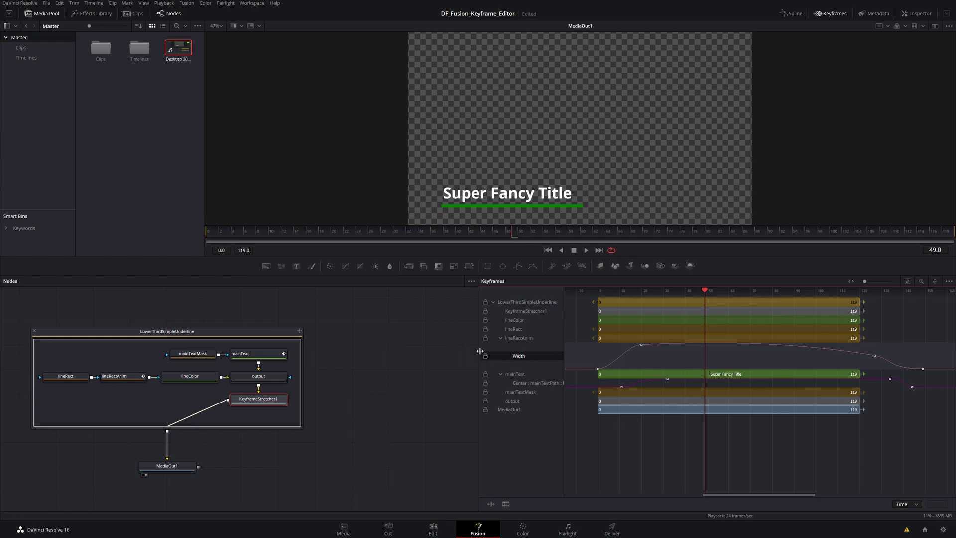
{"action": "right_click", "coordinate": [503, 357]}
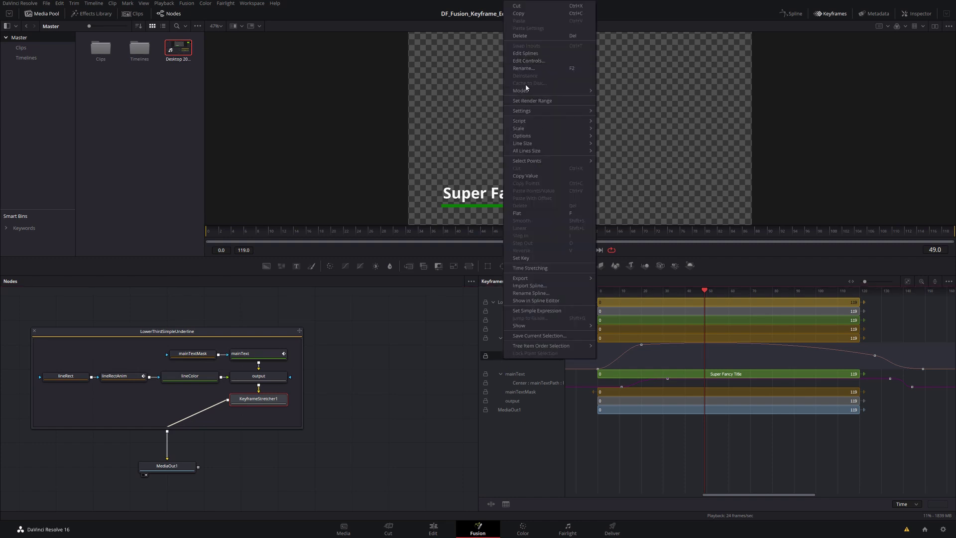
{"action": "mouse_move", "coordinate": [524, 90]}
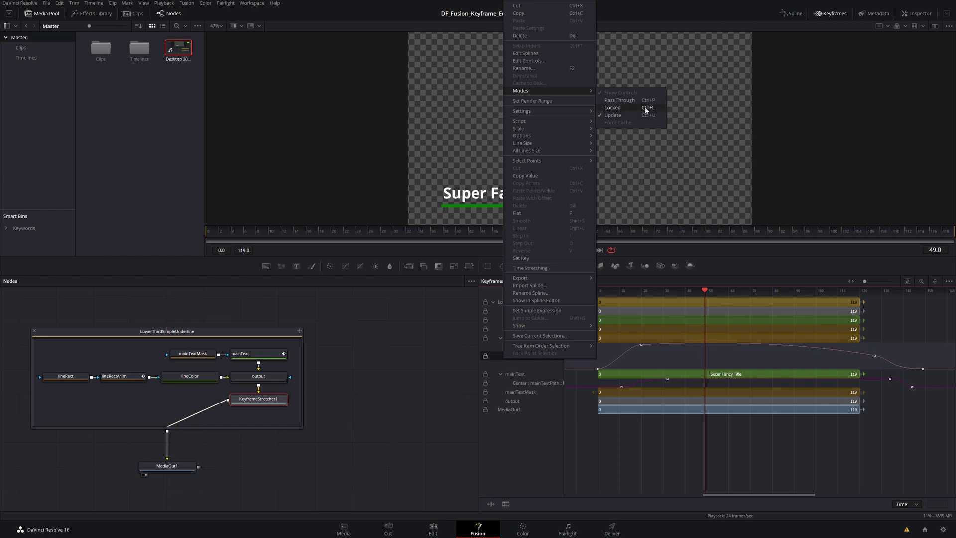
{"action": "left_click", "coordinate": [625, 107]}
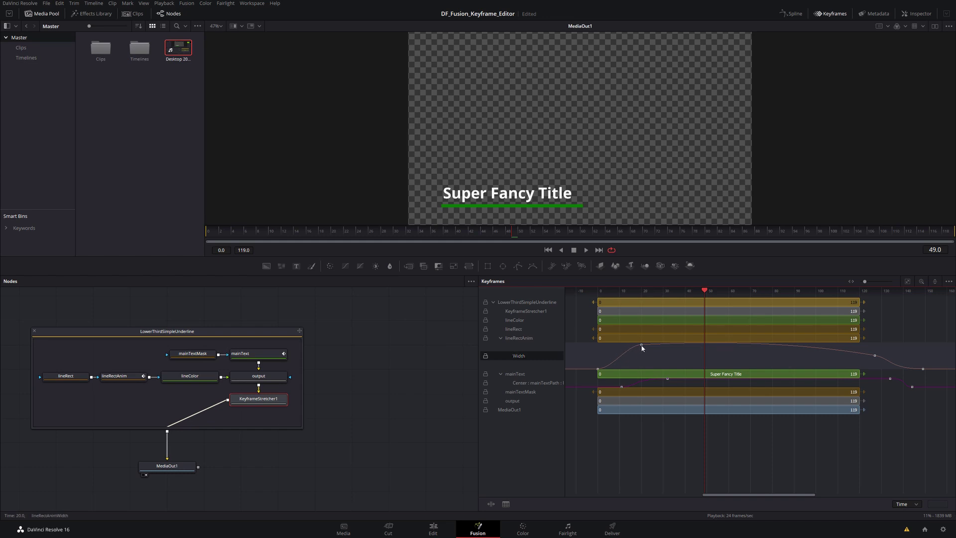
{"action": "mouse_move", "coordinate": [642, 347]}
{"action": "left_mouse_down"}
{"action": "mouse_move", "coordinate": [695, 345]}
{"action": "mouse_move", "coordinate": [629, 348]}
{"action": "mouse_move", "coordinate": [693, 346]}
{"action": "mouse_move", "coordinate": [642, 352]}
{"action": "left_mouse_up"}
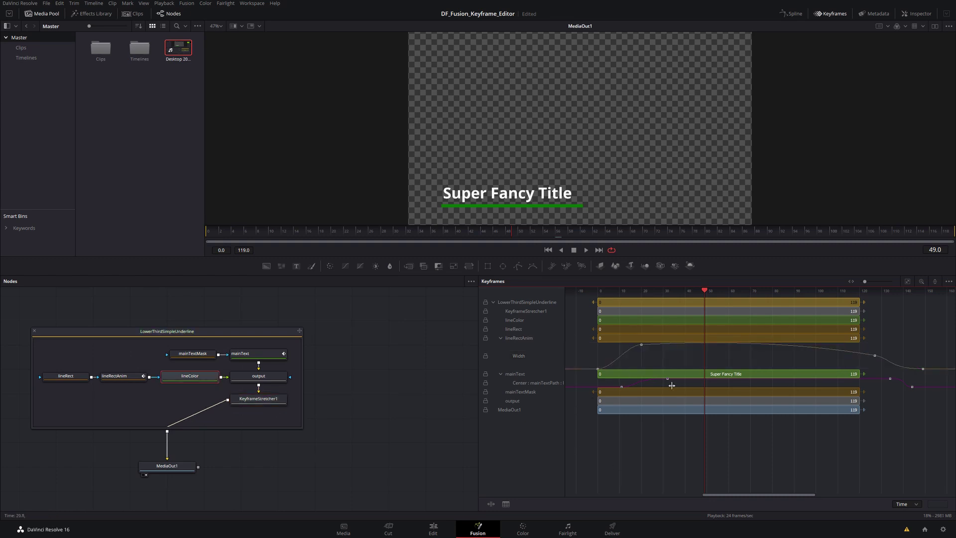
Show the Spline editor, add a guide in the Keyframes editor at frame 84, and place the playhead on it
{"action": "left_click", "coordinate": [790, 13]}
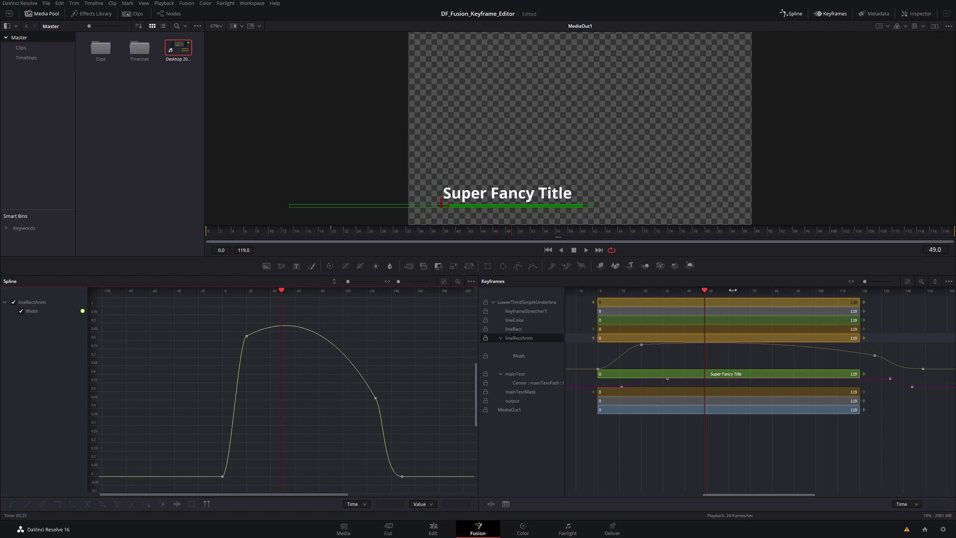
{"action": "right_click", "coordinate": [758, 290]}
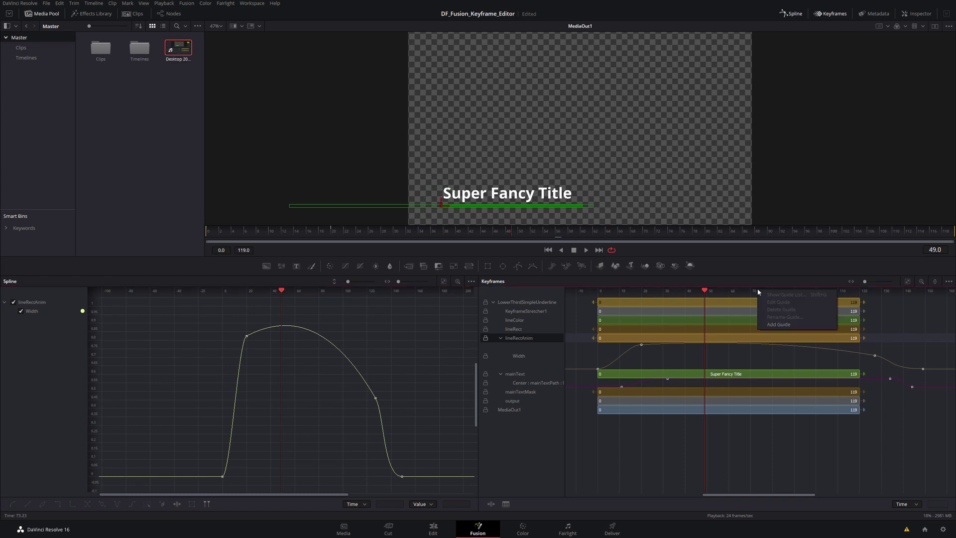
{"action": "left_click", "coordinate": [776, 324]}
{"action": "mouse_move", "coordinate": [755, 298]}
{"action": "left_mouse_down"}
{"action": "mouse_move", "coordinate": [794, 297]}
{"action": "mouse_move", "coordinate": [777, 298]}
{"action": "left_mouse_up"}
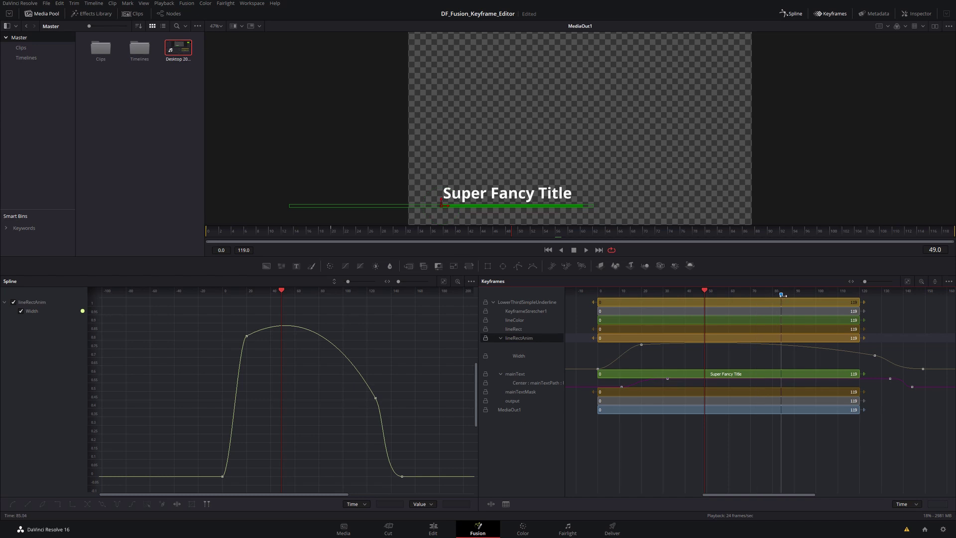
{"action": "left_click", "coordinate": [780, 298]}
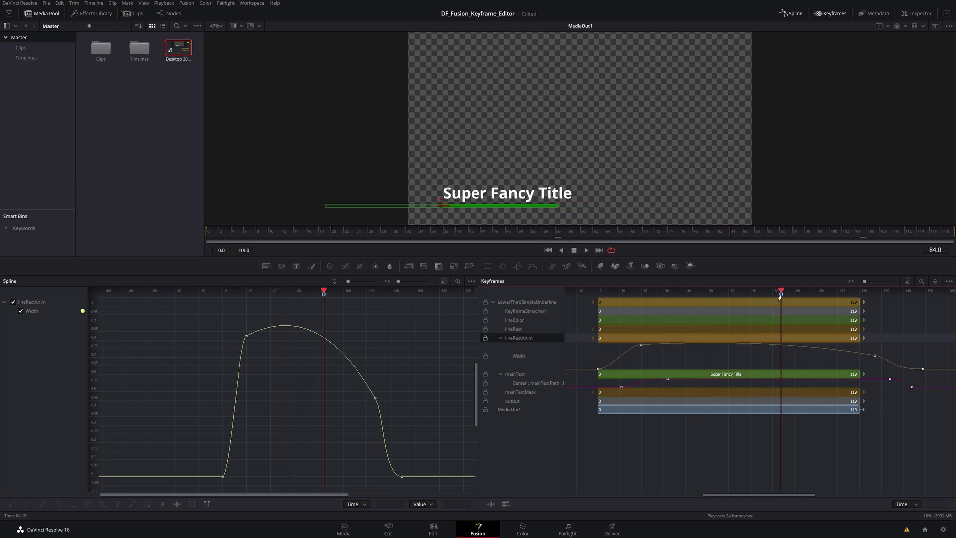
Add a second guide at frame 43, and scrub the Spline editor's playhead to frame 77
{"action": "right_click", "coordinate": [690, 295]}
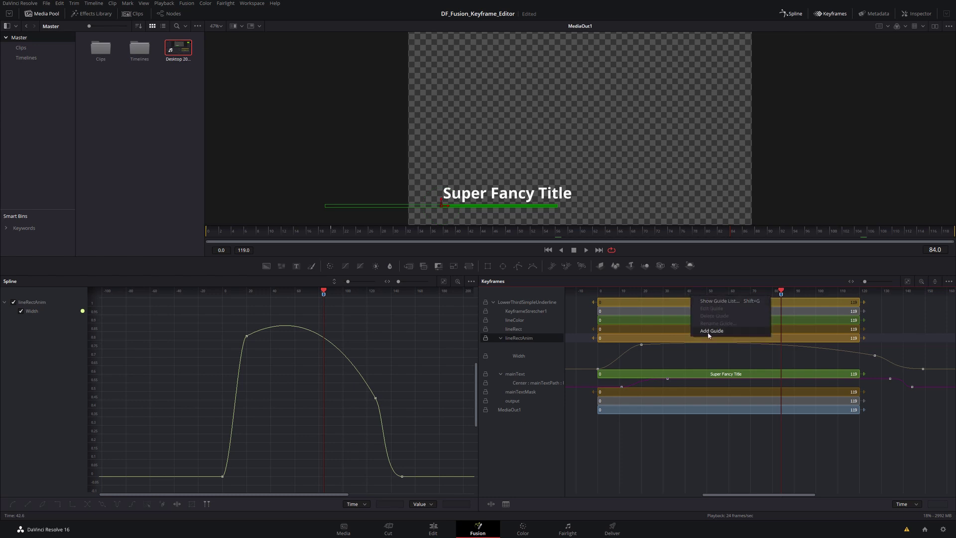
{"action": "left_click", "coordinate": [694, 326]}
{"action": "right_click", "coordinate": [692, 295]}
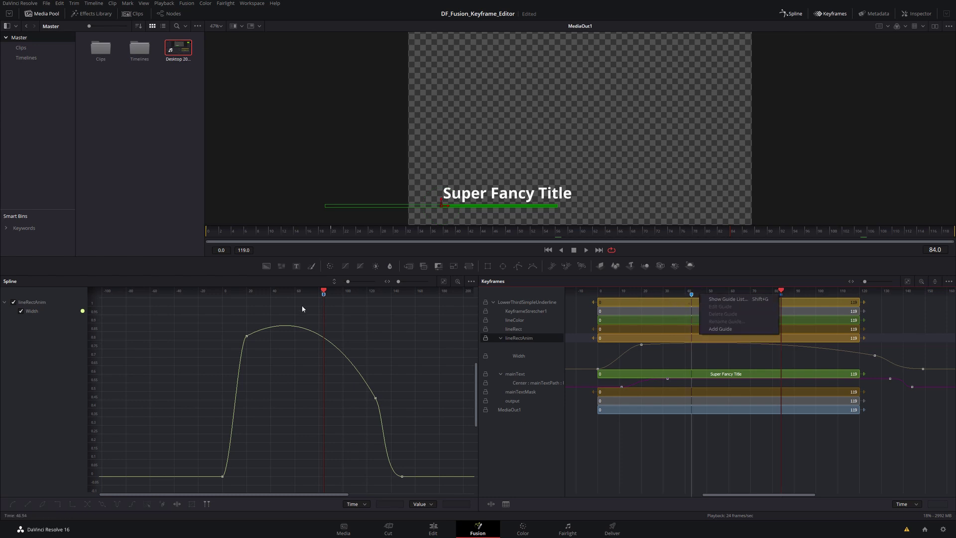
{"action": "left_click", "coordinate": [441, 281]}
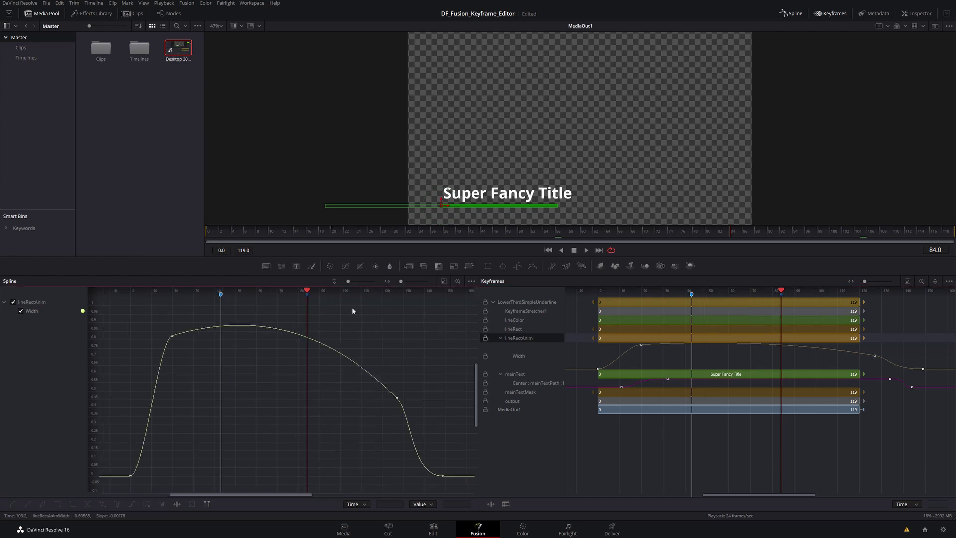
{"action": "mouse_move", "coordinate": [307, 289]}
{"action": "left_mouse_down"}
{"action": "mouse_move", "coordinate": [352, 290]}
{"action": "mouse_move", "coordinate": [292, 289]}
{"action": "left_mouse_up"}
Open the guide list, jump to the guide at 43.0, and name it "sdfsd"
{"action": "right_click", "coordinate": [690, 296]}
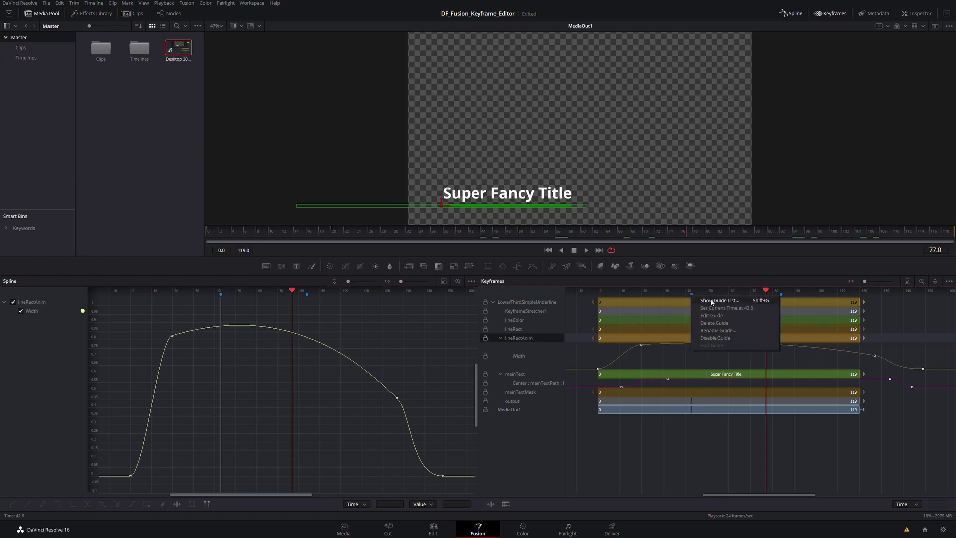
{"action": "left_click", "coordinate": [712, 301]}
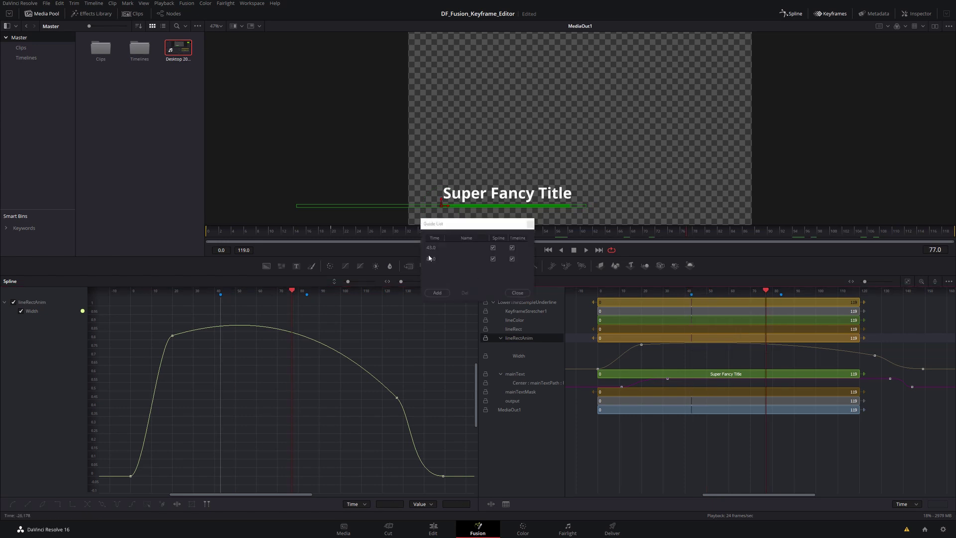
{"action": "double_click", "coordinate": [459, 246]}
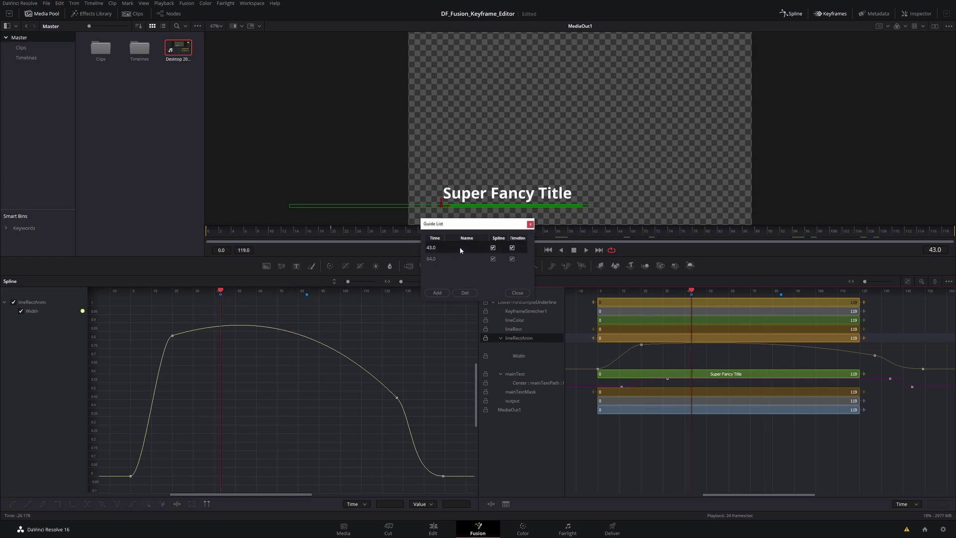
{"action": "type", "text": "sdfsd"}
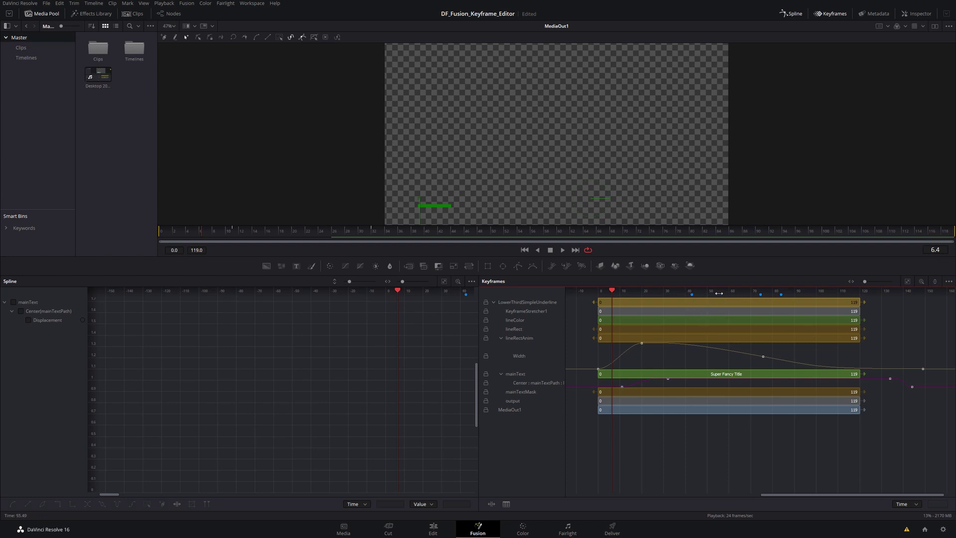
Scrub the playhead onto the guide at frame 43 and check their alignment at subframe scale
{"action": "left_click_drag", "start_coordinate": [719, 293], "coordinate": [691, 290]}
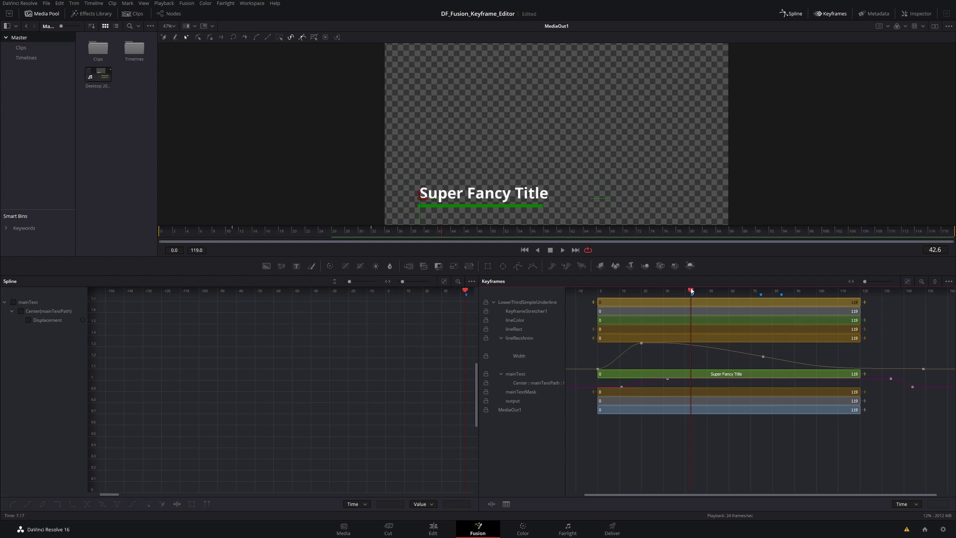
{"action": "scroll", "coordinate": [717, 329], "scroll_direction": "up", "scroll_amount": 2}
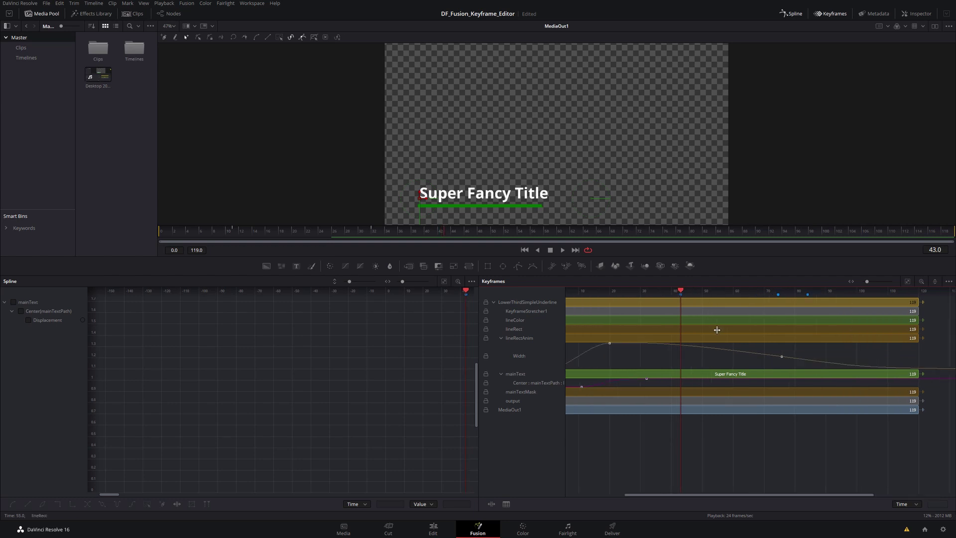
{"action": "scroll", "coordinate": [707, 333], "scroll_direction": "up", "scroll_amount": 6}
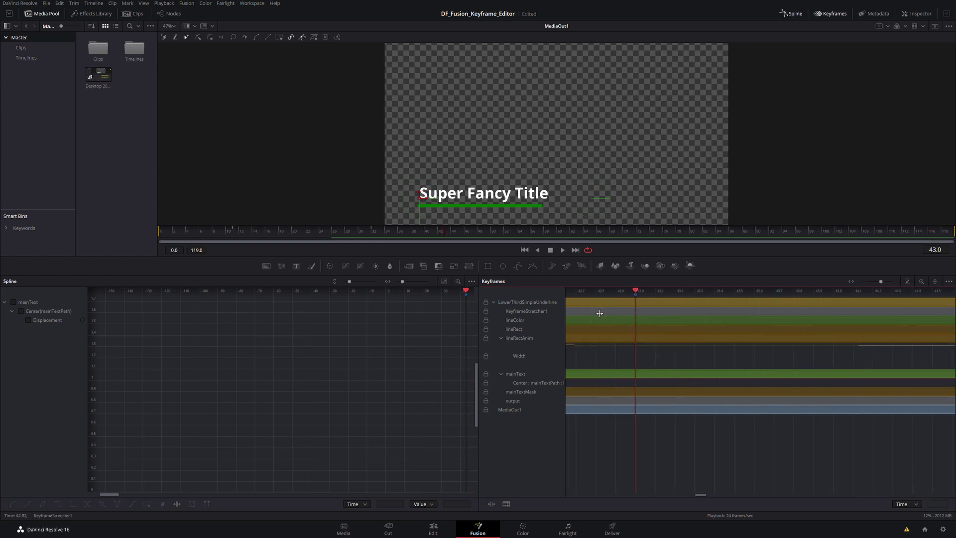
{"action": "scroll", "coordinate": [617, 318], "scroll_direction": "up", "scroll_amount": 4}
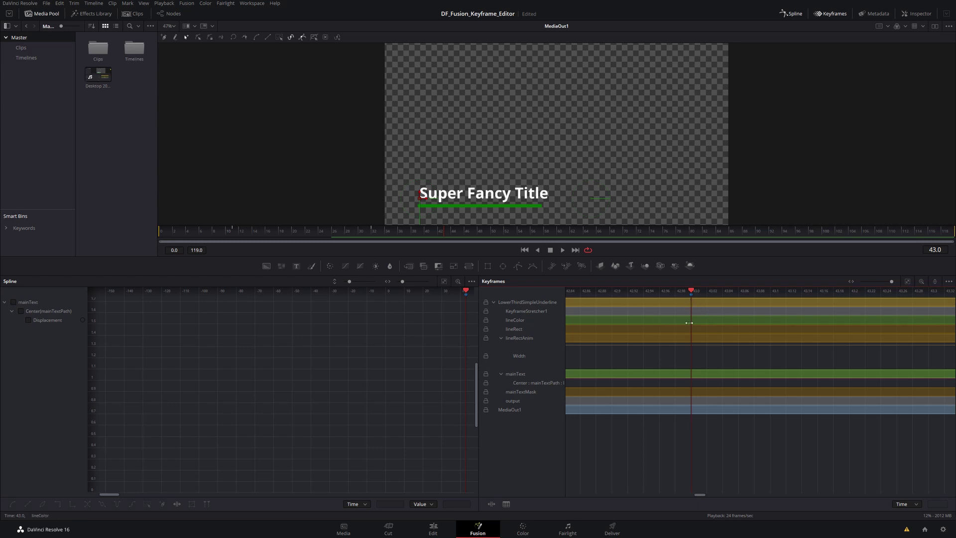
{"action": "scroll", "coordinate": [710, 310], "scroll_direction": "down", "scroll_amount": 3}
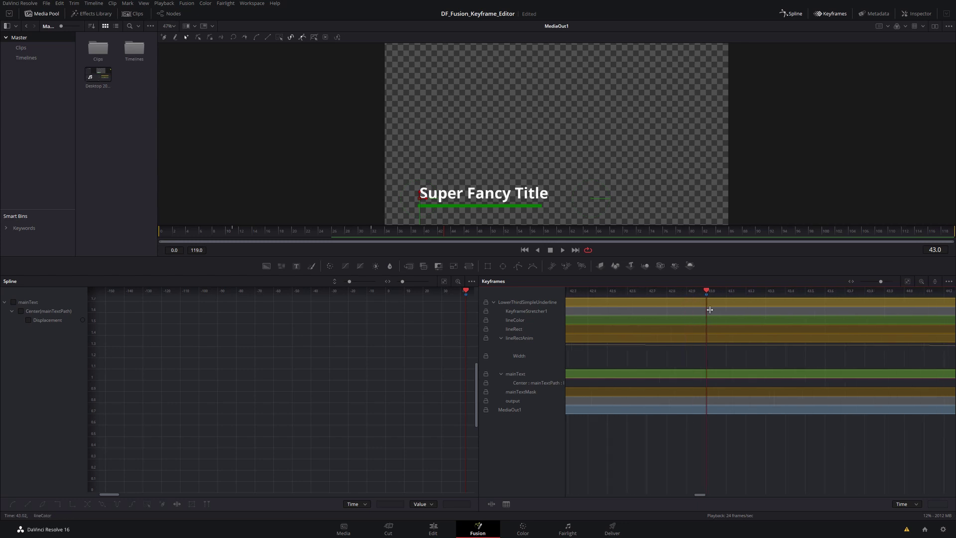
Step the playhead back to frame 42.75, and set a key on lineRectAnim's Width track just after the frame 43 guide
{"action": "key", "text": "Left"}
{"action": "key", "text": "Left"}
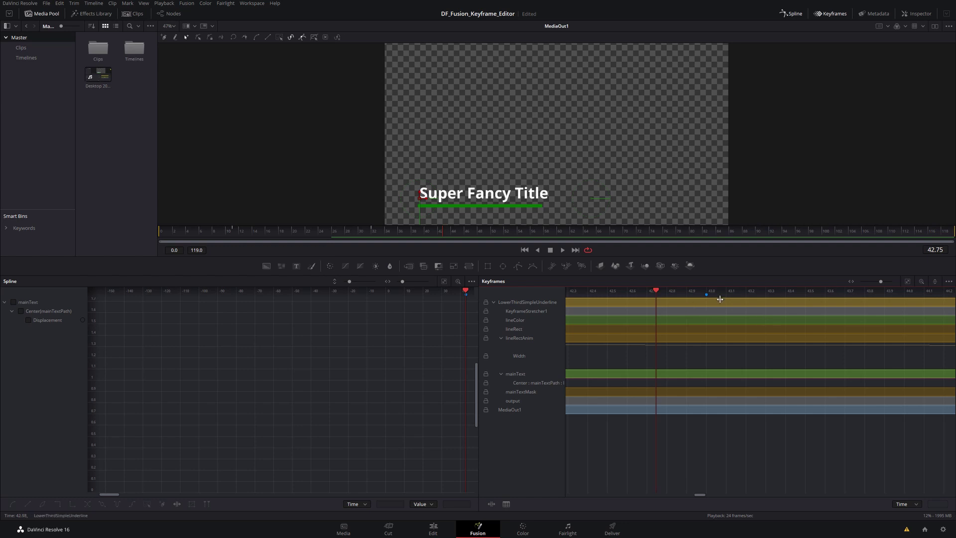
{"action": "right_click", "coordinate": [781, 349]}
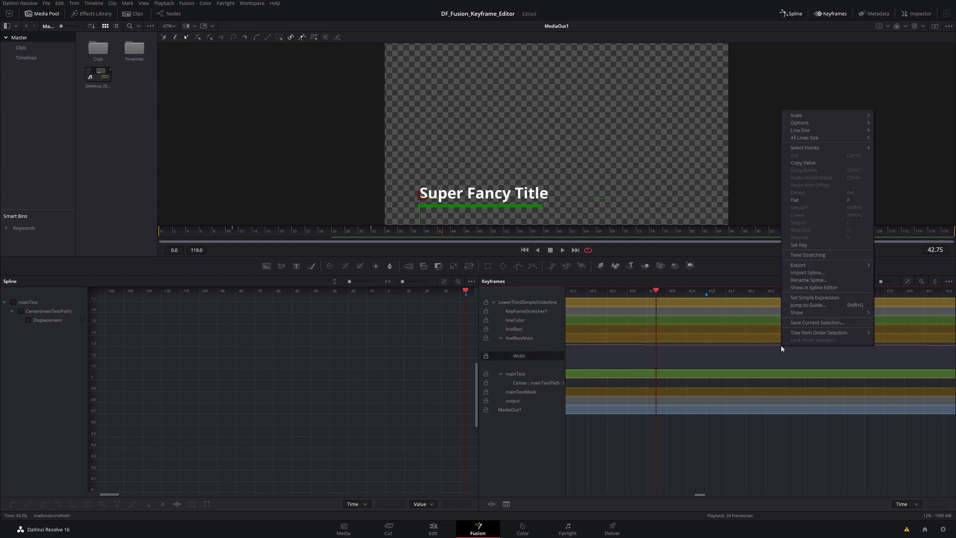
{"action": "left_click", "coordinate": [799, 245]}
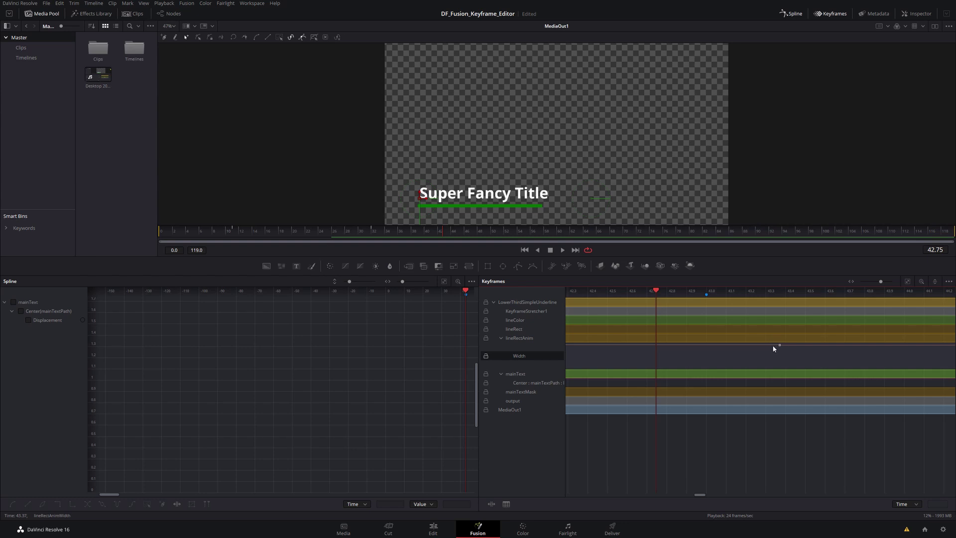
Nudge the new key on lineRectAnim's Width track backward and forward in subframe increments
{"action": "key", "text": "Left"}
{"action": "key", "text": "Left"}
{"action": "key", "text": "Left"}
{"action": "key", "text": "Left"}
{"action": "key", "text": "Left"}
{"action": "key", "text": "Left"}
{"action": "key", "text": "Left"}
{"action": "key", "text": "Left"}
{"action": "key", "text": "Left"}
{"action": "key", "text": "Right"}
{"action": "key", "text": "Right"}
{"action": "key", "text": "Right"}
{"action": "key", "text": "Right"}
{"action": "key", "text": "Right"}
Review the Autosnap Points options, and move the Width key freely to about frame 43.48
{"action": "right_click", "coordinate": [754, 438]}
{"action": "mouse_move", "coordinate": [768, 452]}
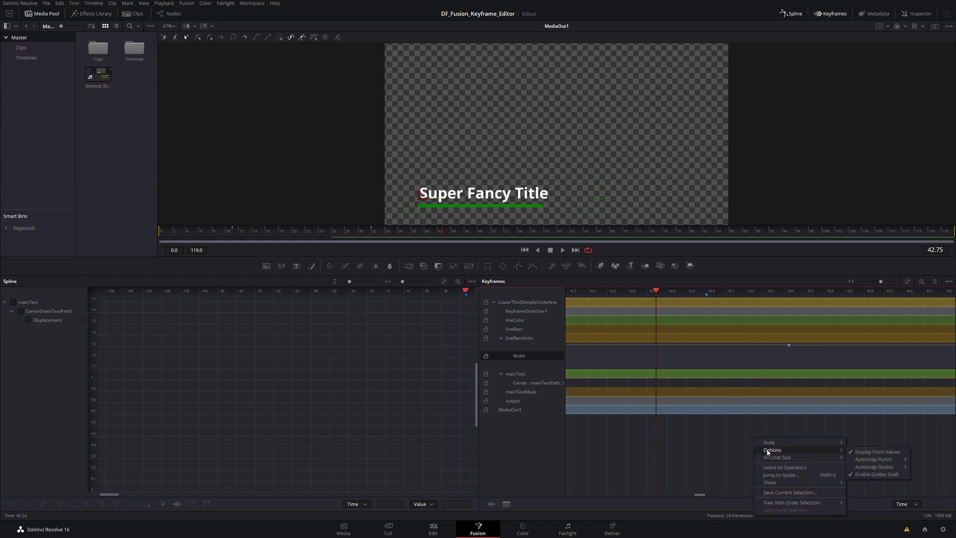
{"action": "mouse_move", "coordinate": [856, 461]}
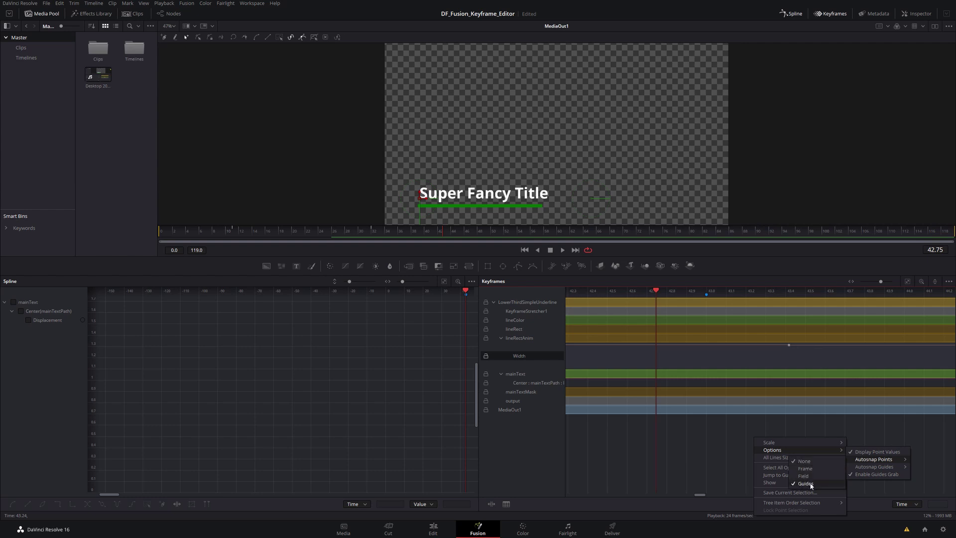
{"action": "left_click", "coordinate": [729, 359]}
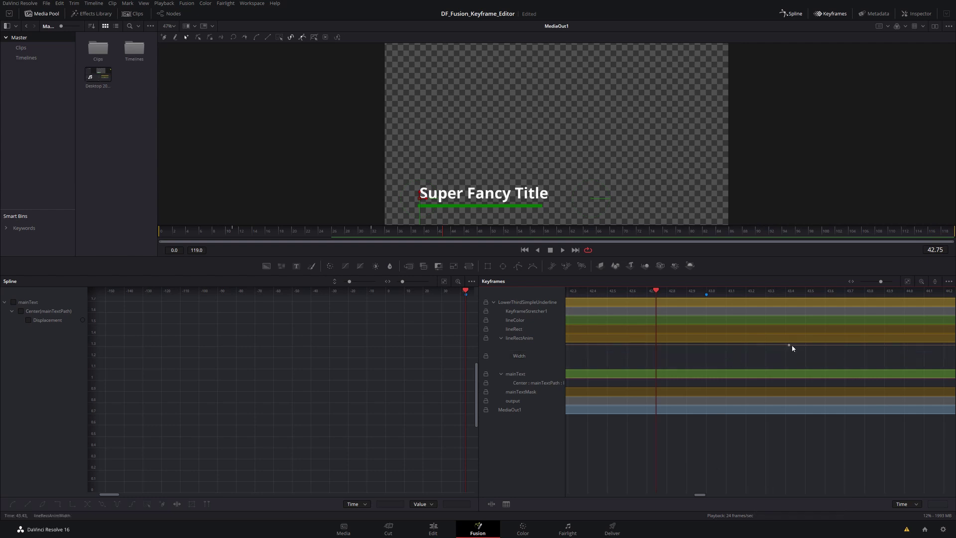
{"action": "mouse_move", "coordinate": [787, 349]}
{"action": "left_mouse_down"}
{"action": "mouse_move", "coordinate": [695, 351]}
{"action": "mouse_move", "coordinate": [800, 356]}
{"action": "left_mouse_up"}
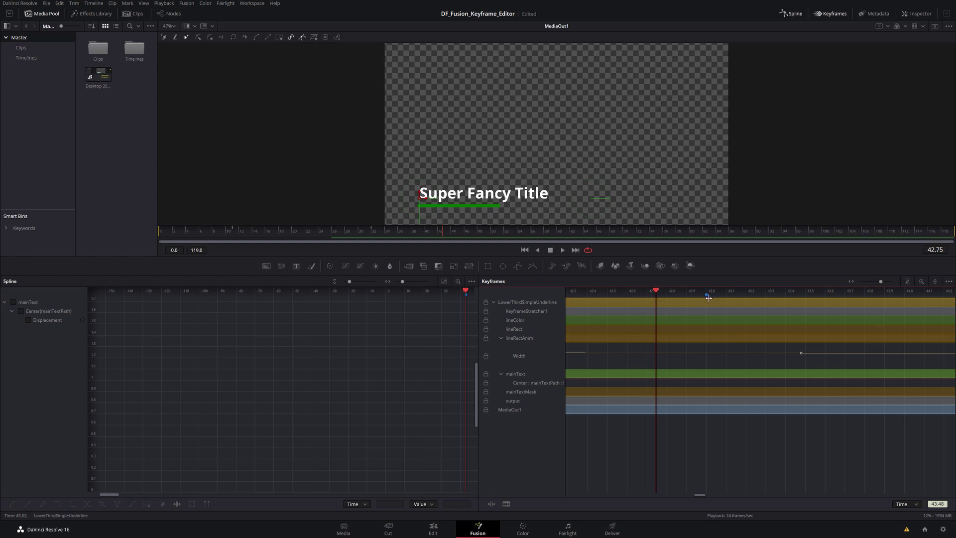
Set Autosnap Points to Frame, and move the Width key onto frame 43
{"action": "right_click", "coordinate": [758, 438]}
{"action": "mouse_move", "coordinate": [777, 450]}
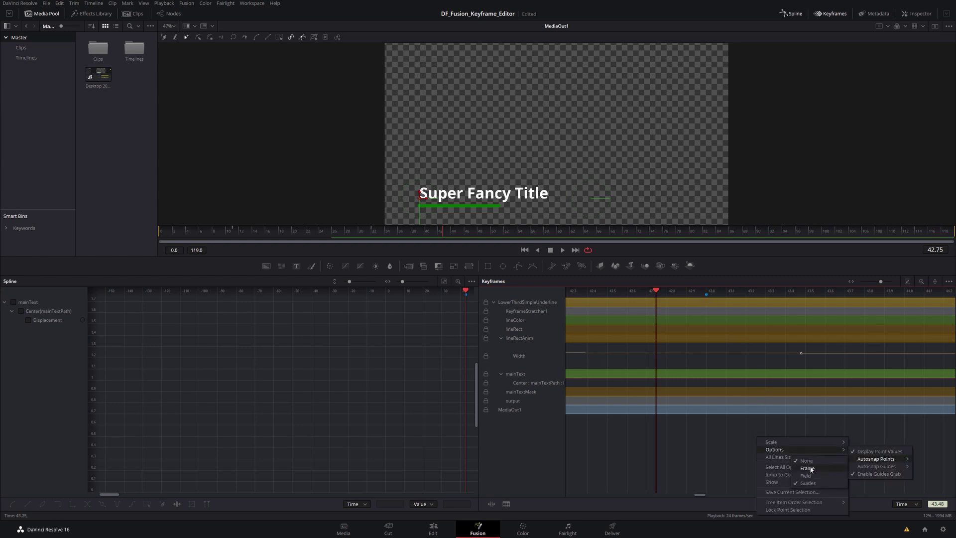
{"action": "left_click", "coordinate": [807, 468]}
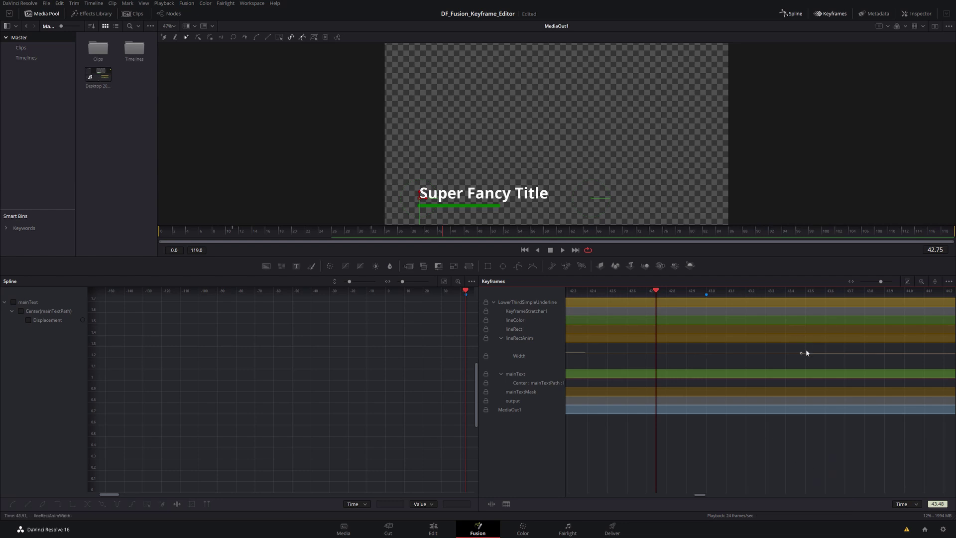
{"action": "left_click_drag", "start_coordinate": [799, 355], "coordinate": [684, 359]}
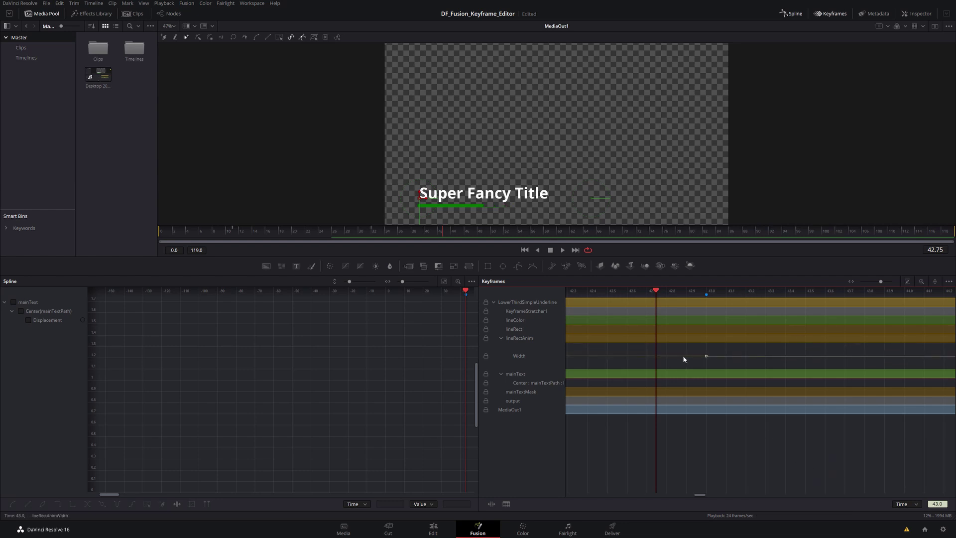
Set Autosnap Points to Field, and move the Width key onto the half frame at 43.5
{"action": "right_click", "coordinate": [739, 434]}
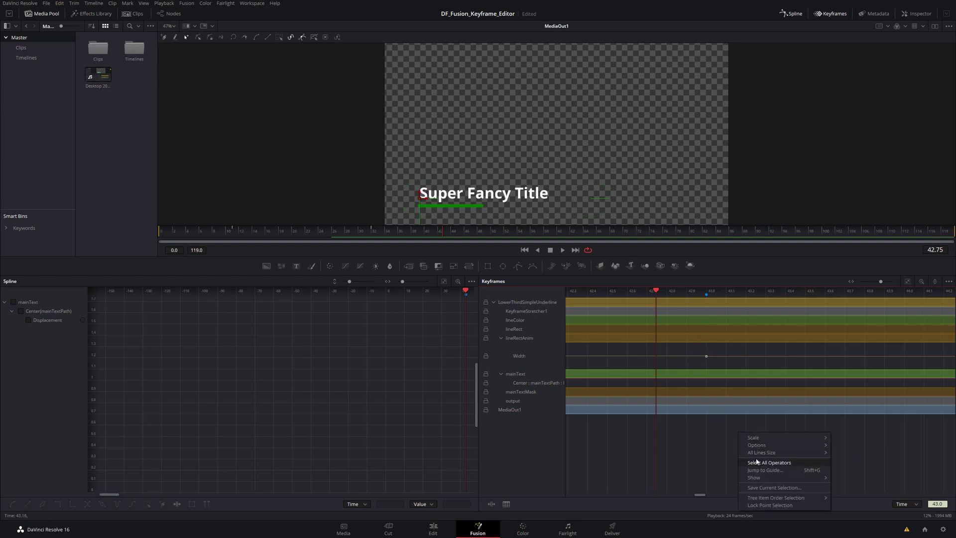
{"action": "mouse_move", "coordinate": [764, 447]}
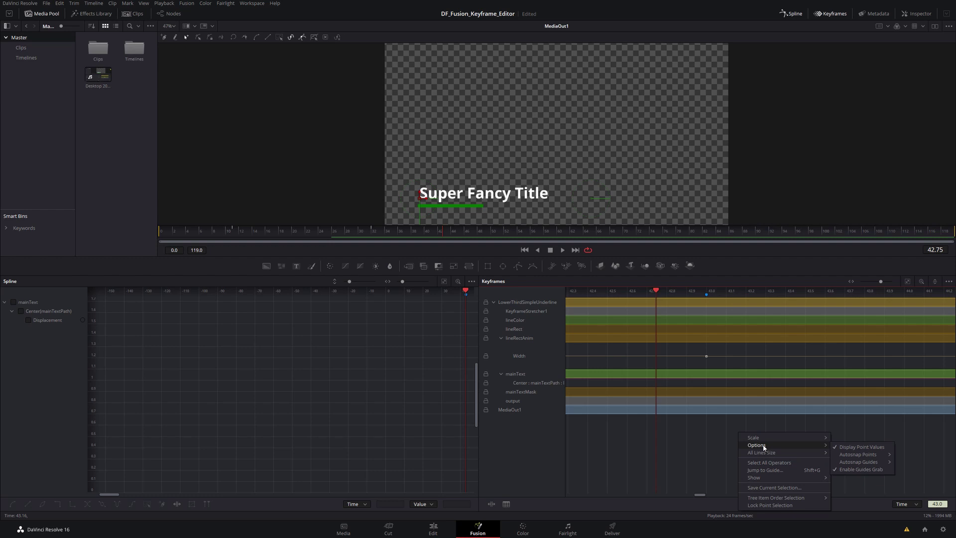
{"action": "mouse_move", "coordinate": [858, 457]}
{"action": "left_click", "coordinate": [907, 472]}
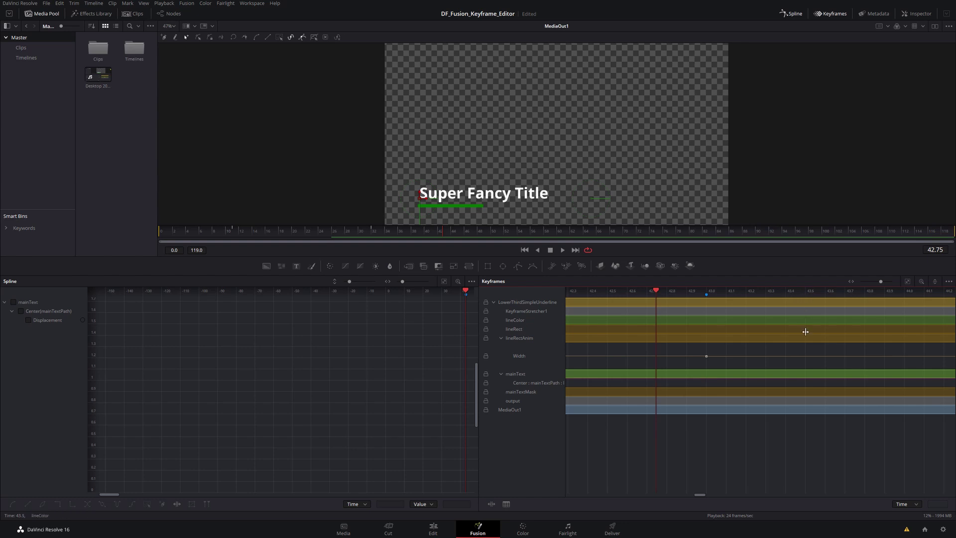
{"action": "left_click_drag", "start_coordinate": [707, 357], "coordinate": [808, 354]}
{"action": "left_click", "coordinate": [706, 357]}
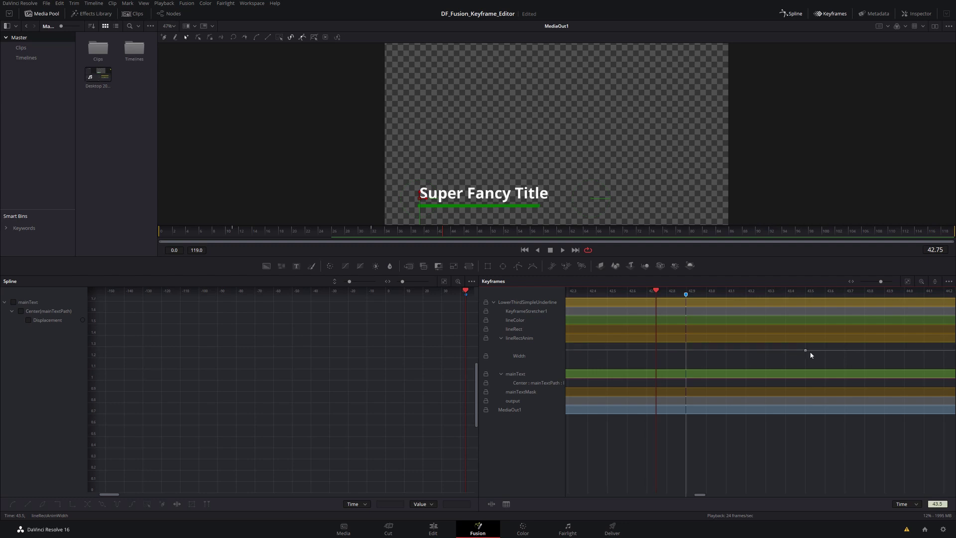
{"action": "key", "text": "ctrl+z"}
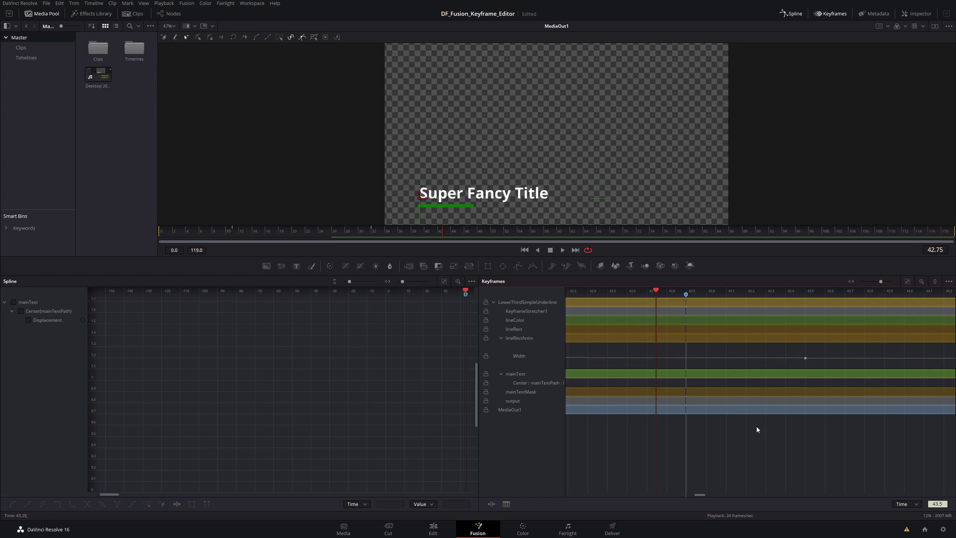
Set Autosnap Guides to Frame, and move the guide beside the playhead onto frame 43
{"action": "right_click", "coordinate": [745, 432]}
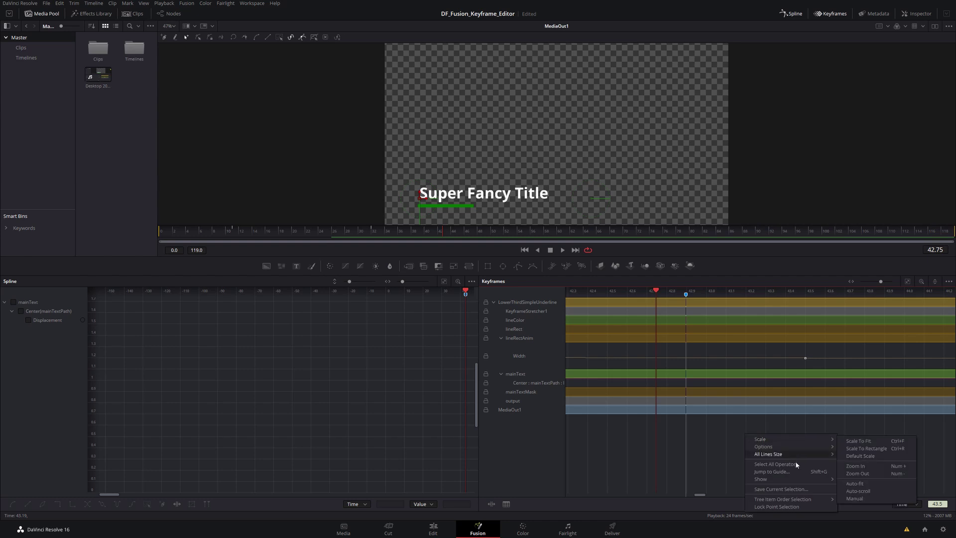
{"action": "mouse_move", "coordinate": [775, 444]}
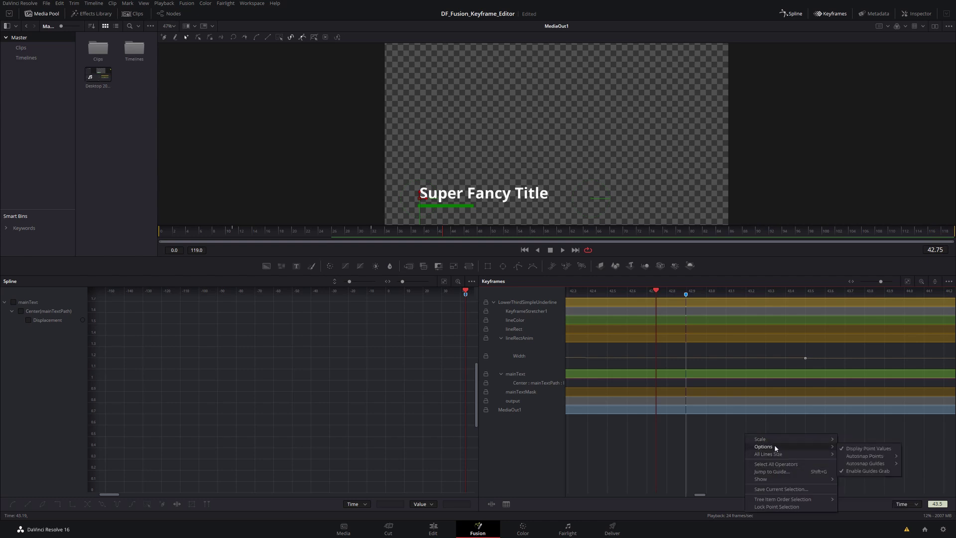
{"action": "mouse_move", "coordinate": [873, 465]}
{"action": "left_click", "coordinate": [797, 472]}
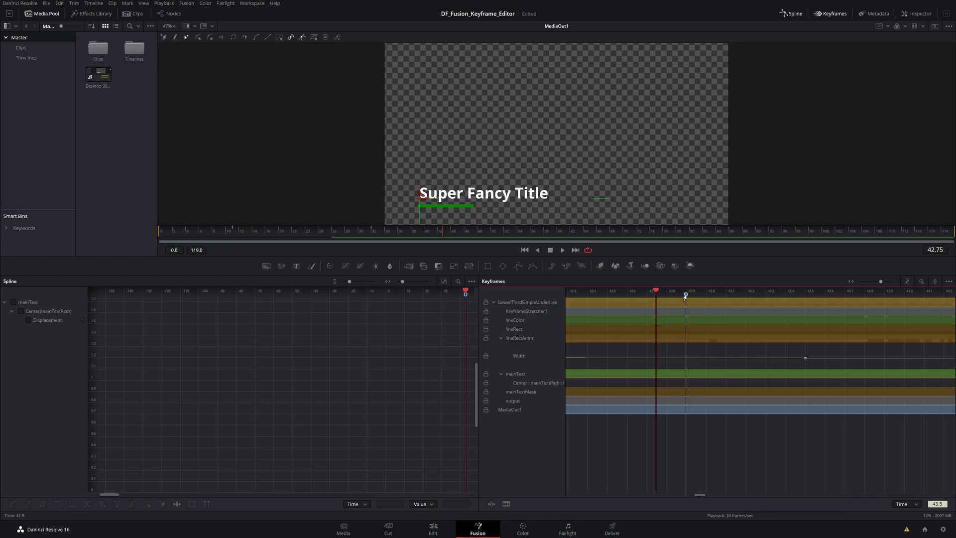
{"action": "mouse_move", "coordinate": [685, 295]}
{"action": "left_mouse_down"}
{"action": "mouse_move", "coordinate": [869, 298]}
{"action": "mouse_move", "coordinate": [710, 296]}
{"action": "mouse_move", "coordinate": [863, 297]}
{"action": "mouse_move", "coordinate": [737, 297]}
{"action": "left_mouse_up"}
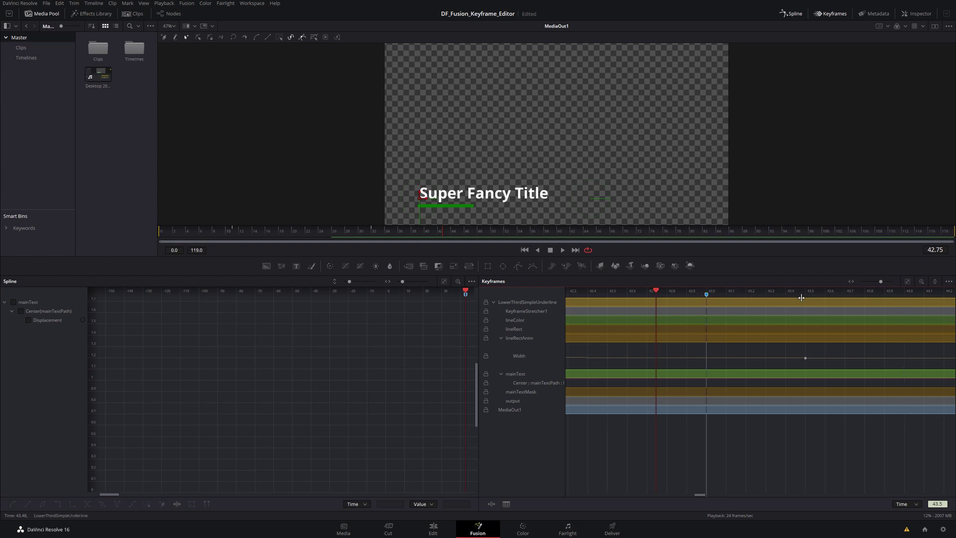
Fit all tracks in the Keyframes editor, and list lineRectAnim's Width keys in the keyframe spreadsheet
{"action": "key", "text": "ctrl+f"}
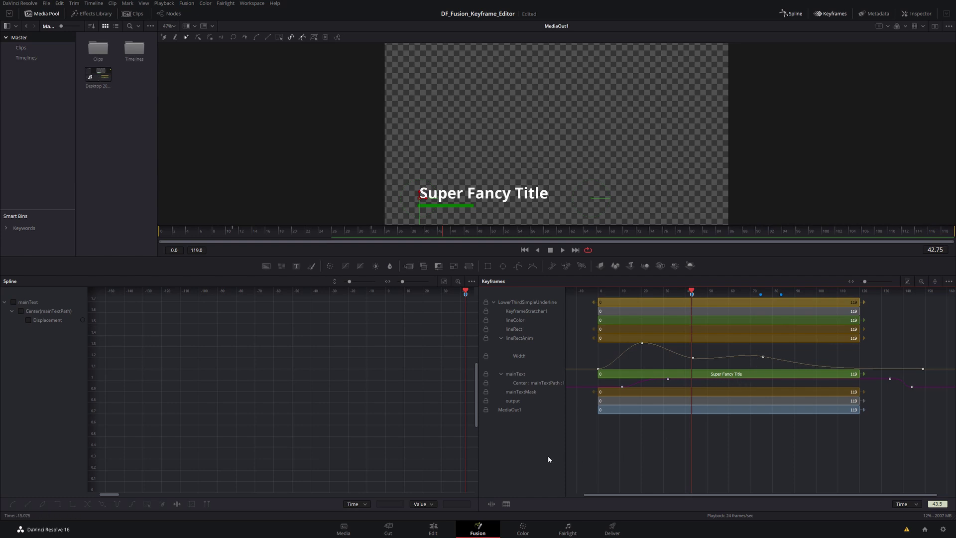
{"action": "left_click", "coordinate": [506, 505]}
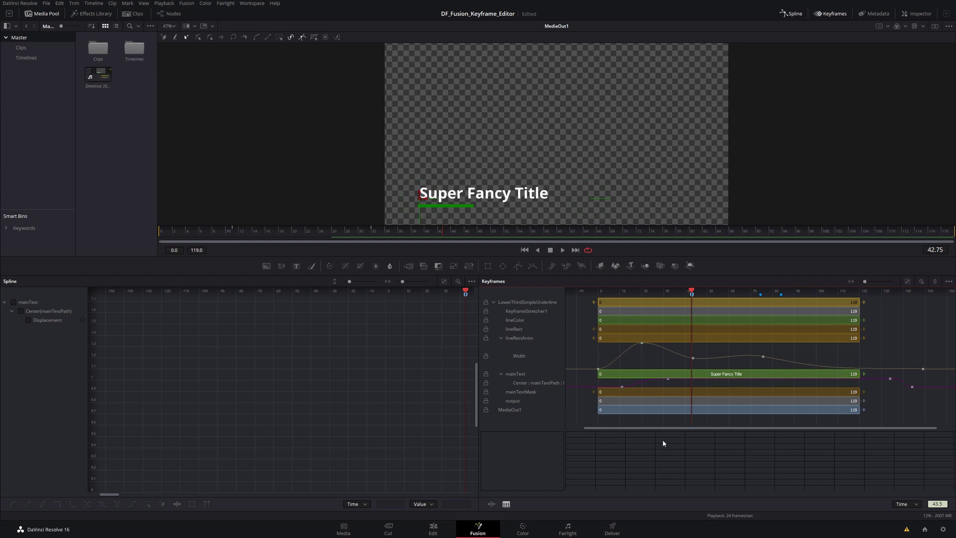
{"action": "left_click", "coordinate": [519, 356]}
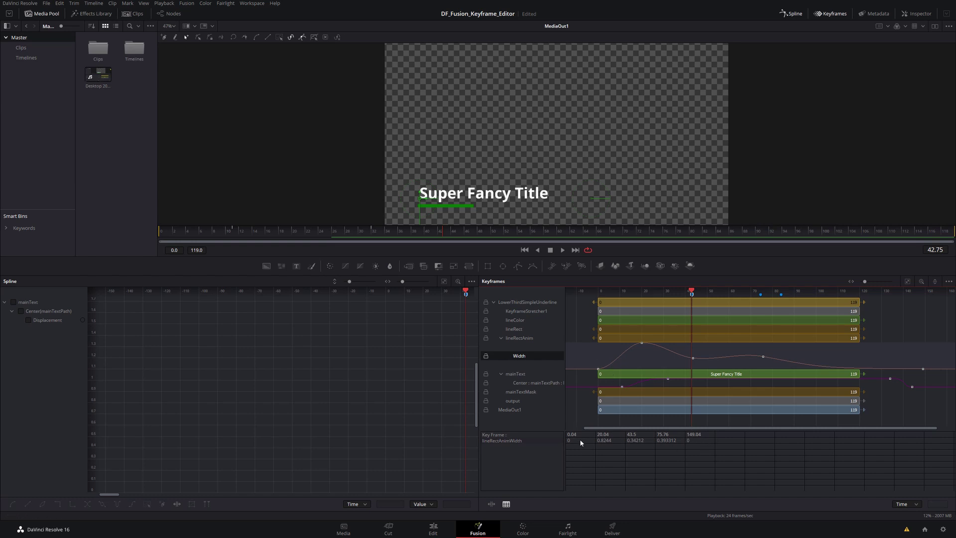
{"action": "left_click", "coordinate": [595, 450]}
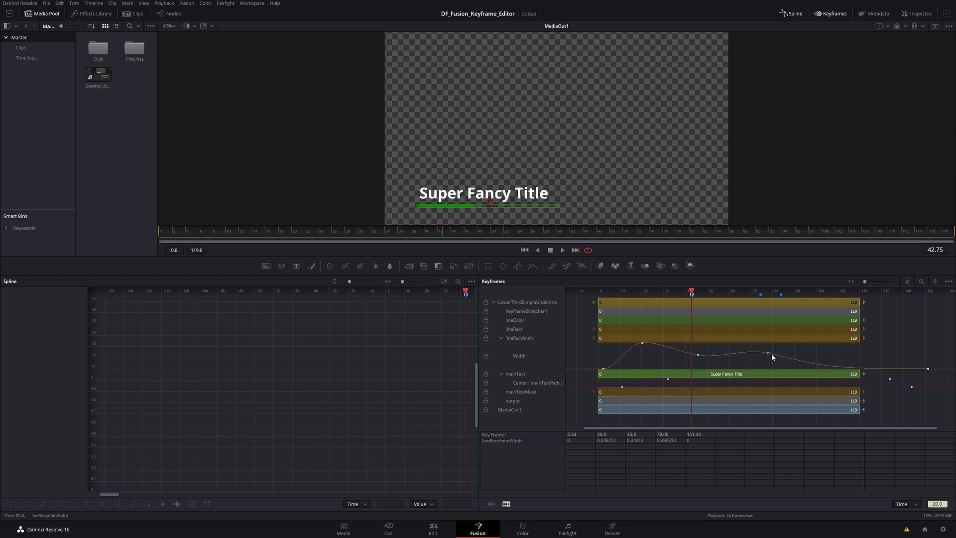
Set the fourth Width key's value to 0.5 and its time to frame 80 in the spreadsheet
{"action": "left_click_drag", "start_coordinate": [768, 356], "coordinate": [769, 358]}
{"action": "double_click", "coordinate": [662, 440]}
{"action": "type", "text": "0.5"}
{"action": "key", "text": "Return"}
{"action": "double_click", "coordinate": [669, 435]}
{"action": "type", "text": "80"}
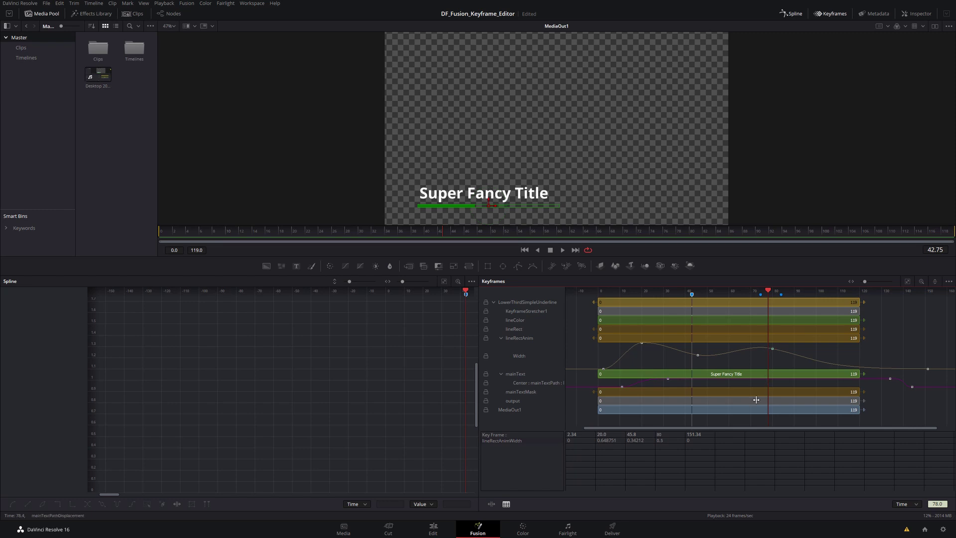
Add Width keys at frames 50, 60 and 70 by entering their times in the spreadsheet
{"action": "double_click", "coordinate": [720, 434]}
{"action": "type", "text": "50"}
{"action": "left_click", "coordinate": [763, 438]}
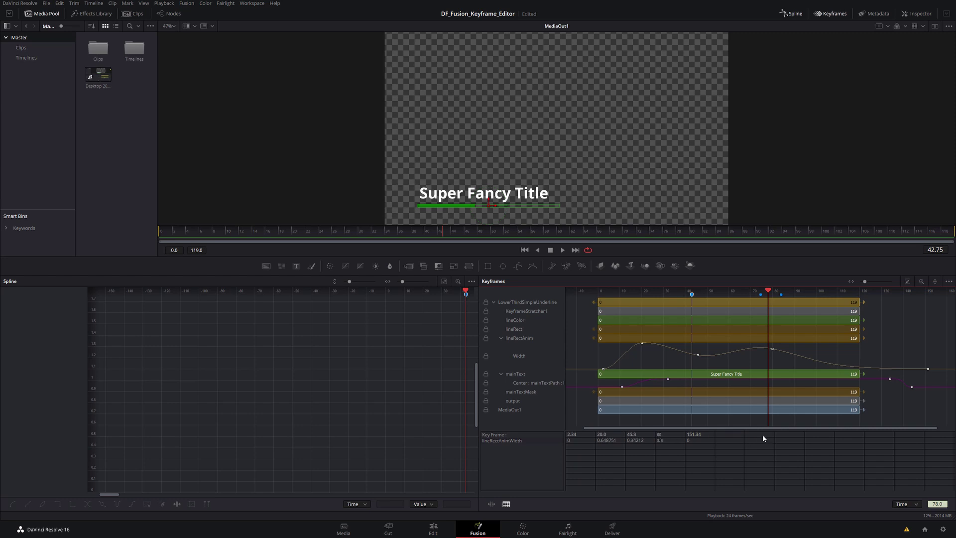
{"action": "left_click", "coordinate": [734, 434]}
{"action": "type", "text": "50"}
{"action": "key", "text": "Return"}
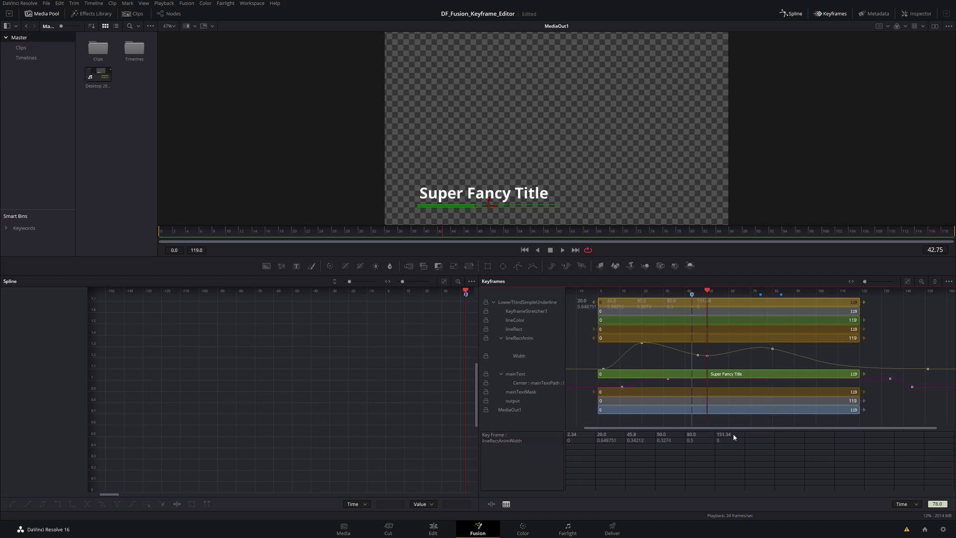
{"action": "key", "text": "Return"}
{"action": "type", "text": "70"}
{"action": "key", "text": "Return"}
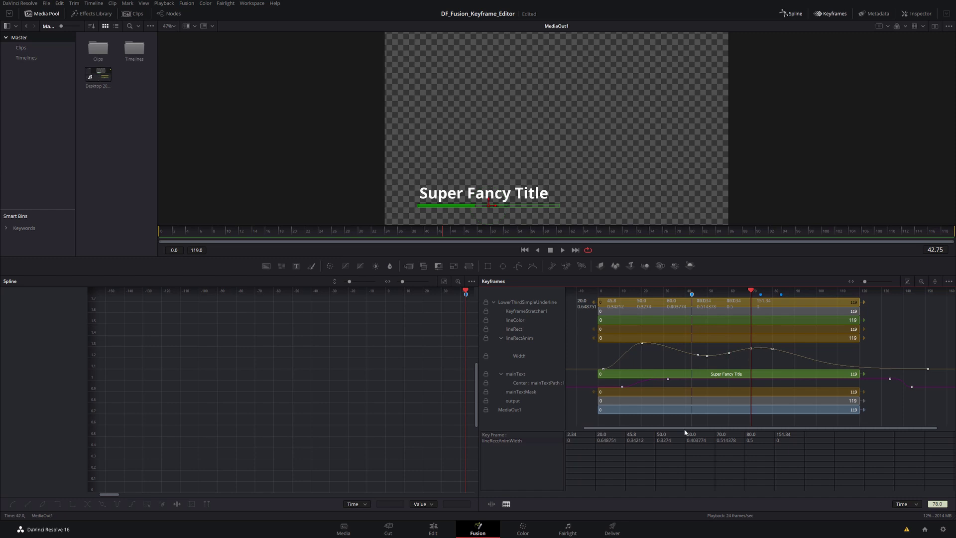
Set the value of the Width key at frame 70 to 1 in the spreadsheet
{"action": "double_click", "coordinate": [729, 440]}
{"action": "type", "text": "1"}
{"action": "key", "text": "Return"}
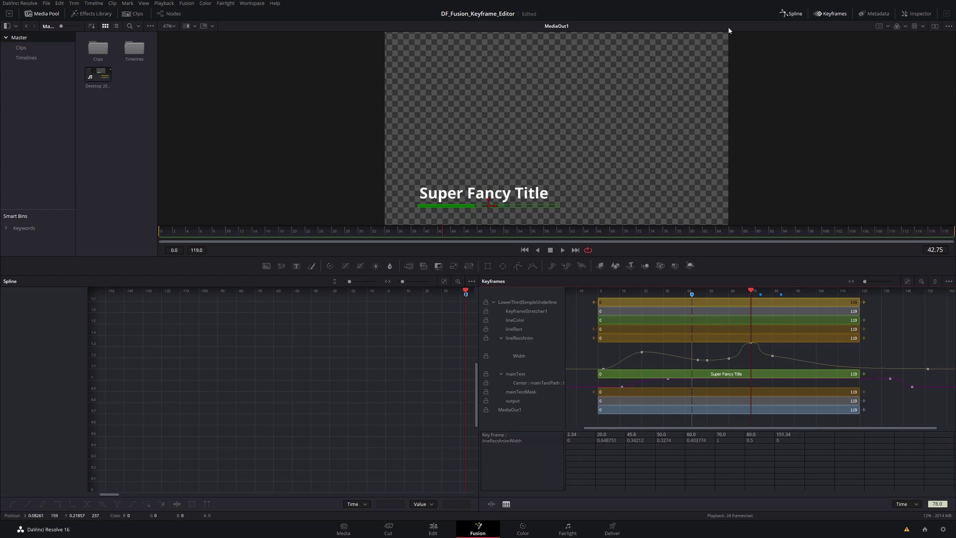
Replace the Spline editor with the node graph, select lineRectAnim, and collapse and re-expand its keyframe track
{"action": "left_click", "coordinate": [791, 14]}
{"action": "left_click", "coordinate": [158, 15]}
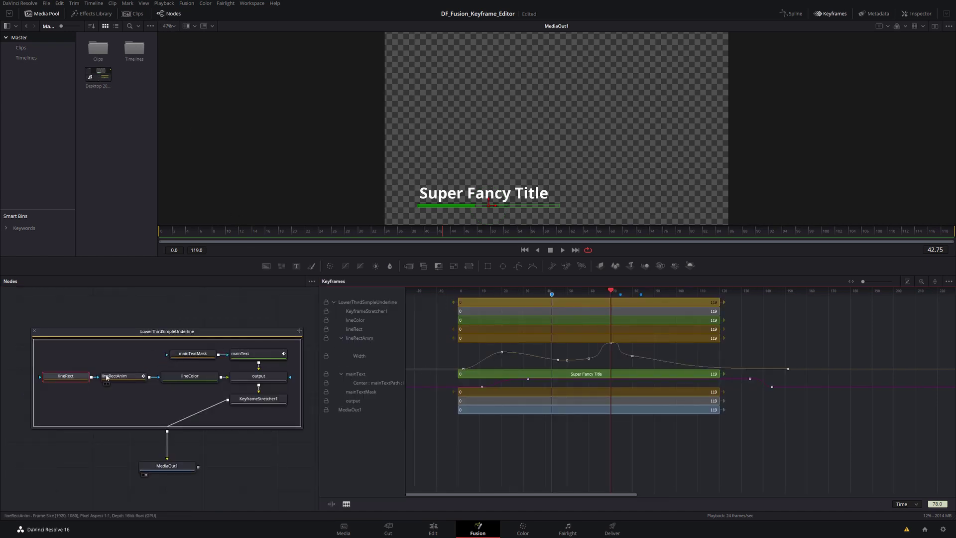
{"action": "left_click", "coordinate": [145, 377]}
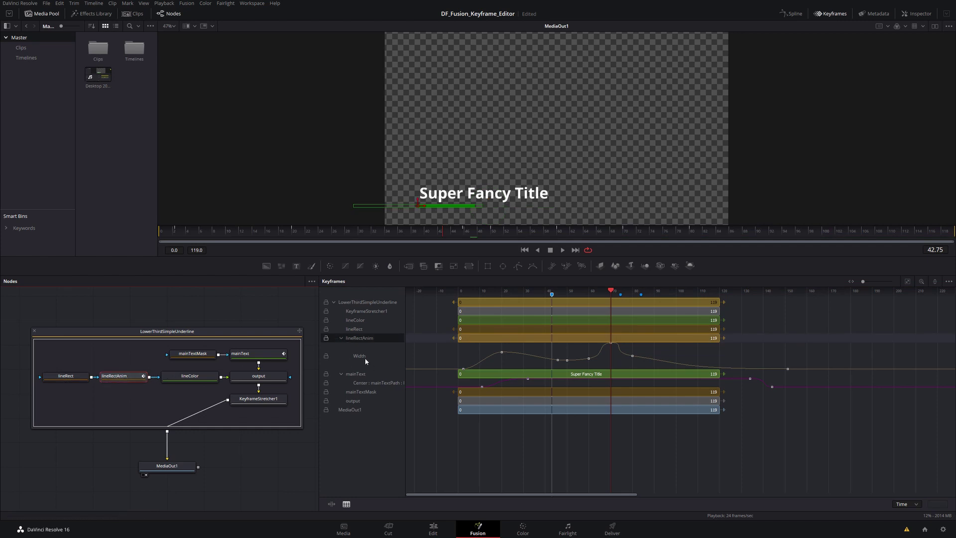
{"action": "left_click", "coordinate": [342, 339]}
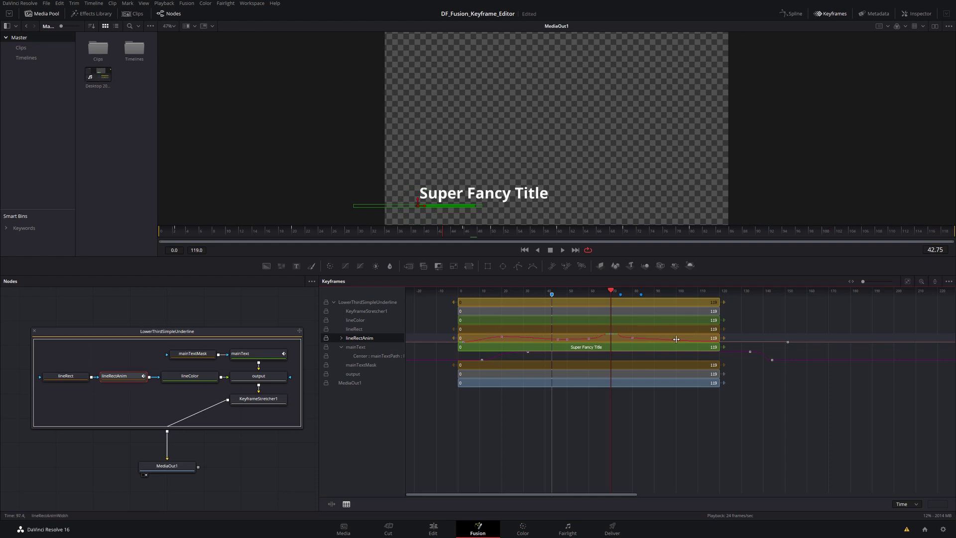
{"action": "left_click", "coordinate": [342, 339]}
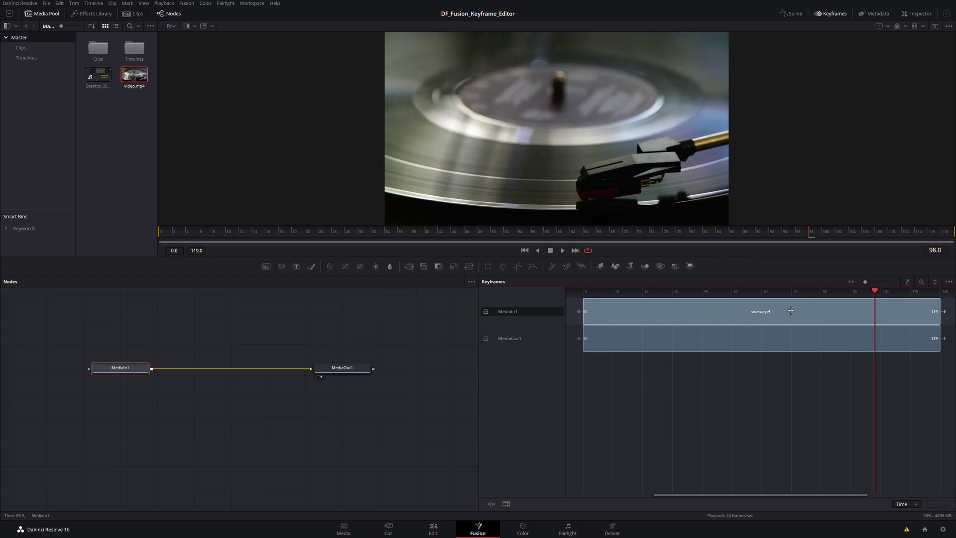
Slide MediaIn1's video.mp4 segment earlier so it ends at frame 90, and try extending its end
{"action": "left_click", "coordinate": [807, 312]}
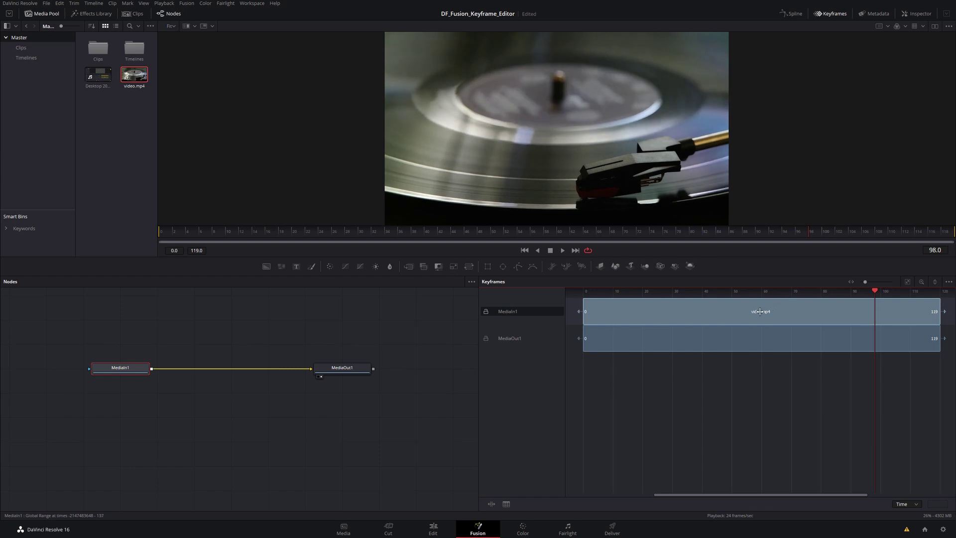
{"action": "left_click_drag", "start_coordinate": [717, 312], "coordinate": [668, 314]}
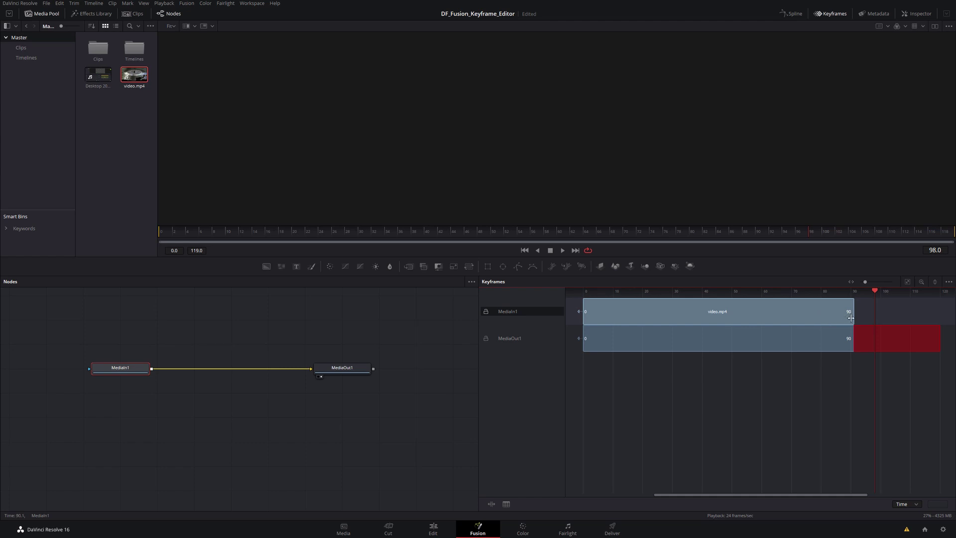
{"action": "left_click_drag", "start_coordinate": [853, 317], "coordinate": [889, 314]}
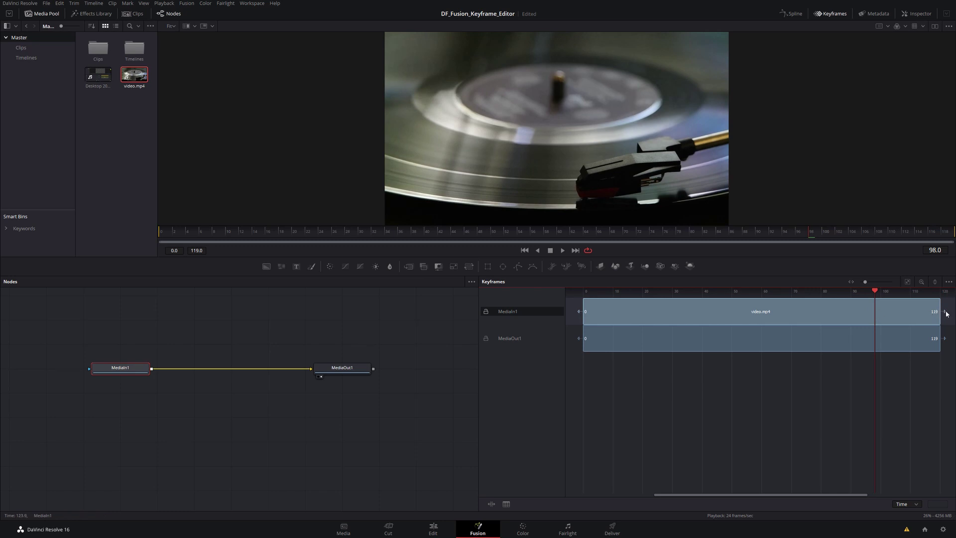
Shift the end of MediaIn1's video.mp4 segment back to frame 89, and scrub the playhead to frame 74.5
{"action": "left_click_drag", "start_coordinate": [940, 312], "coordinate": [713, 312]}
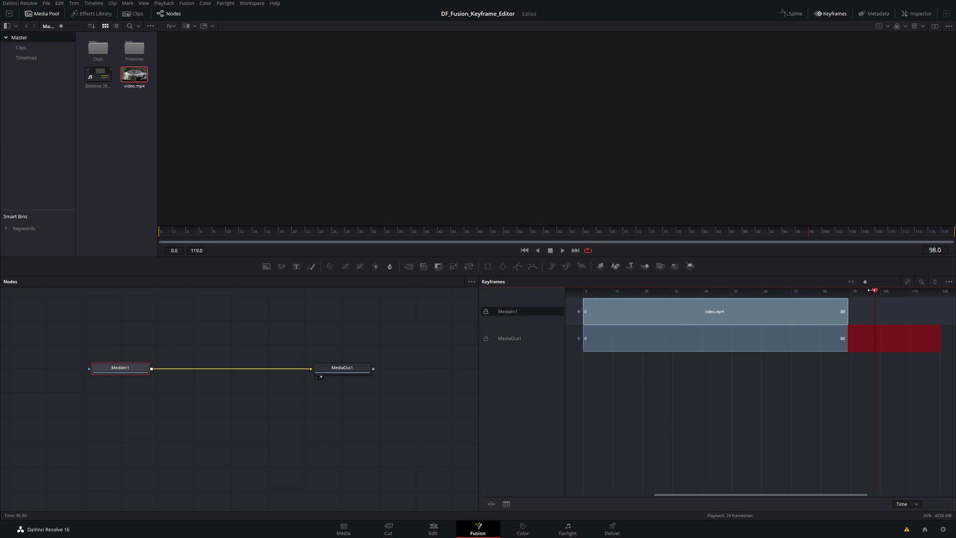
{"action": "left_click_drag", "start_coordinate": [877, 291], "coordinate": [805, 298]}
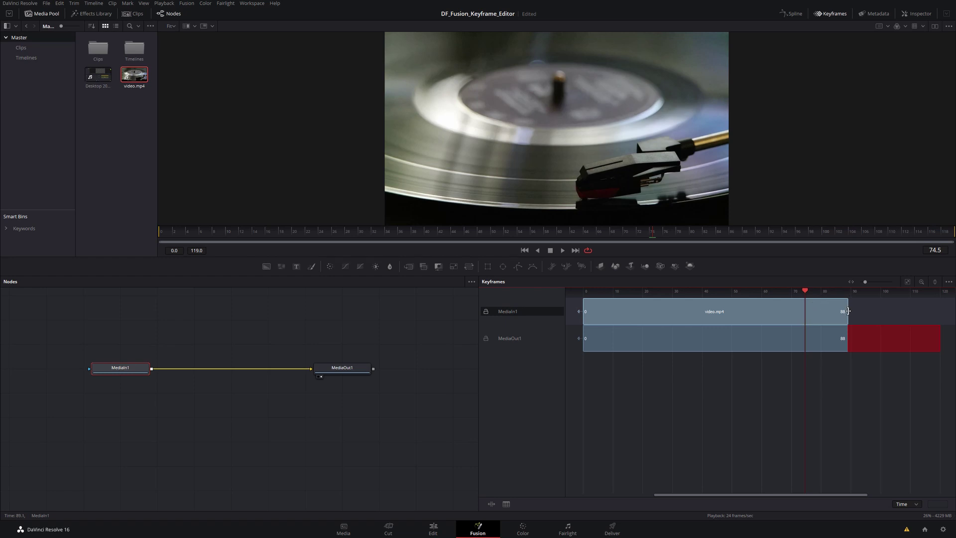
{"action": "left_click_drag", "start_coordinate": [848, 311], "coordinate": [851, 295]}
Show MediaIn1's settings and set Hold Last Frame to 30
{"action": "left_click", "coordinate": [917, 14]}
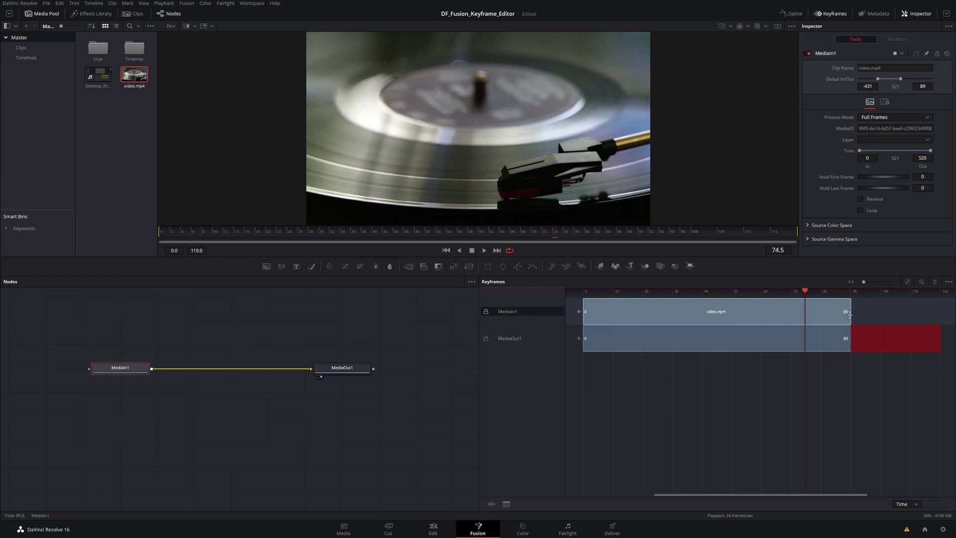
{"action": "left_click", "coordinate": [917, 188]}
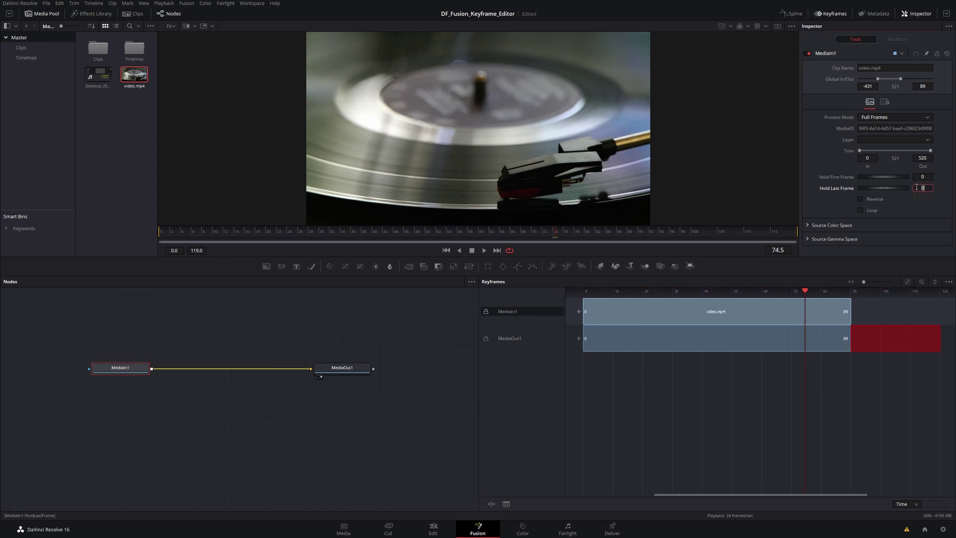
{"action": "type", "text": "30"}
{"action": "key", "text": "Return"}
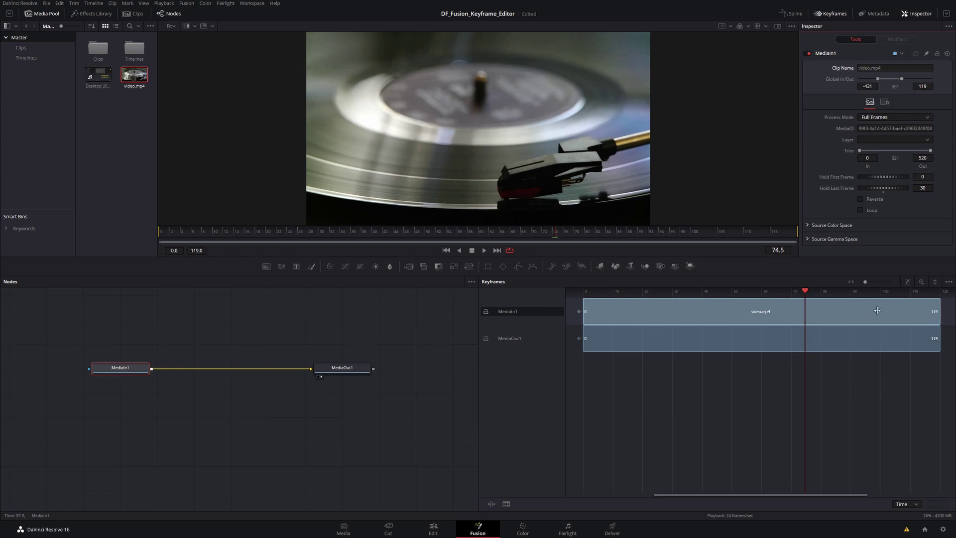
Scrub the playhead back to frame 55.5 and play the clip through its held last frames
{"action": "left_click_drag", "start_coordinate": [805, 293], "coordinate": [749, 295]}
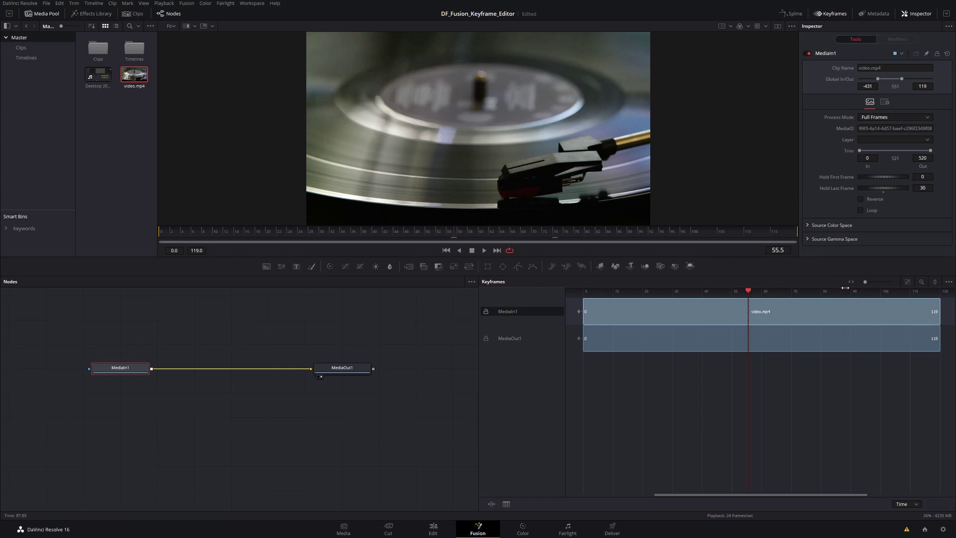
{"action": "key", "text": "space"}
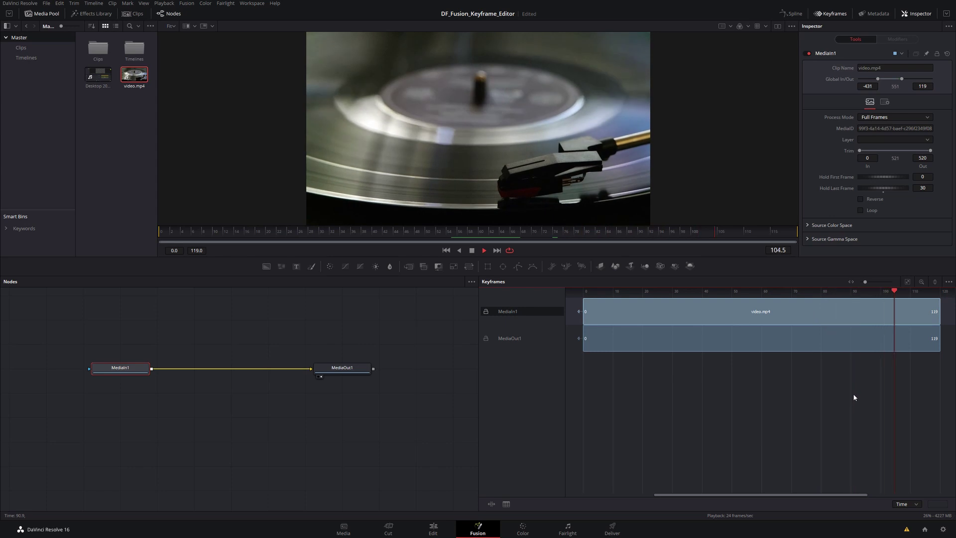
{"action": "key", "text": "space"}
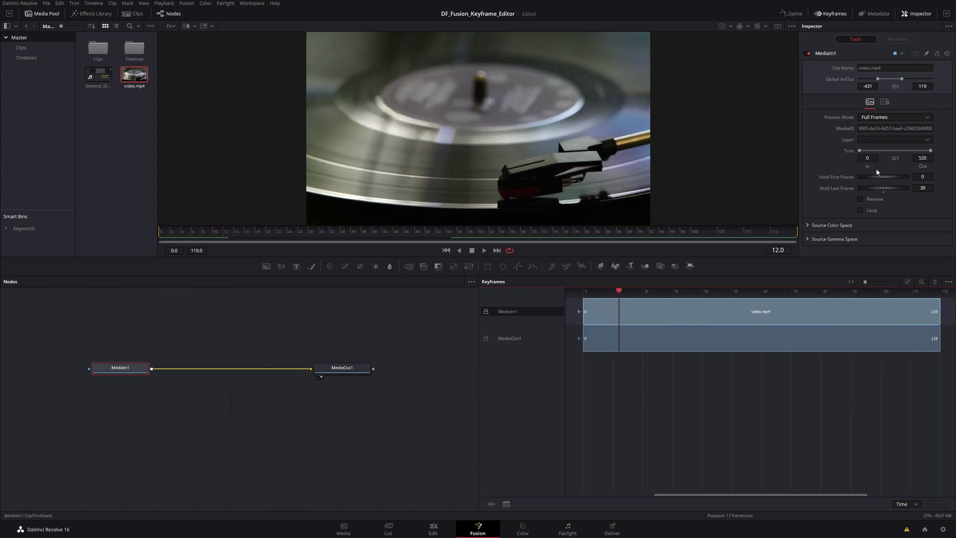